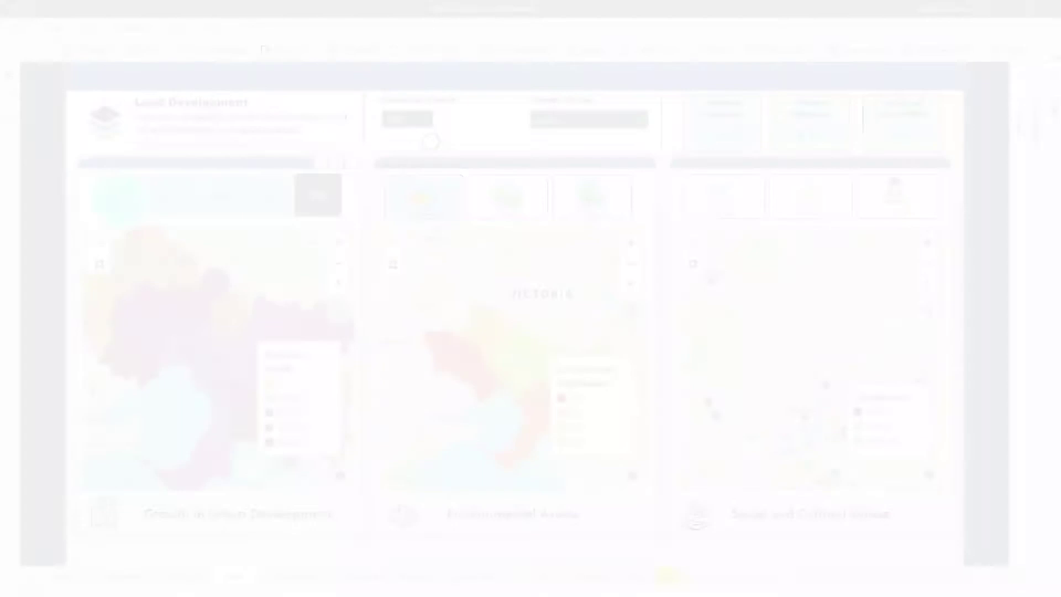
# Drill into the Yarra catchment's rivers and filter the sites map to Social sites (16)
pyautogui.scroll(-2, 142, 415)
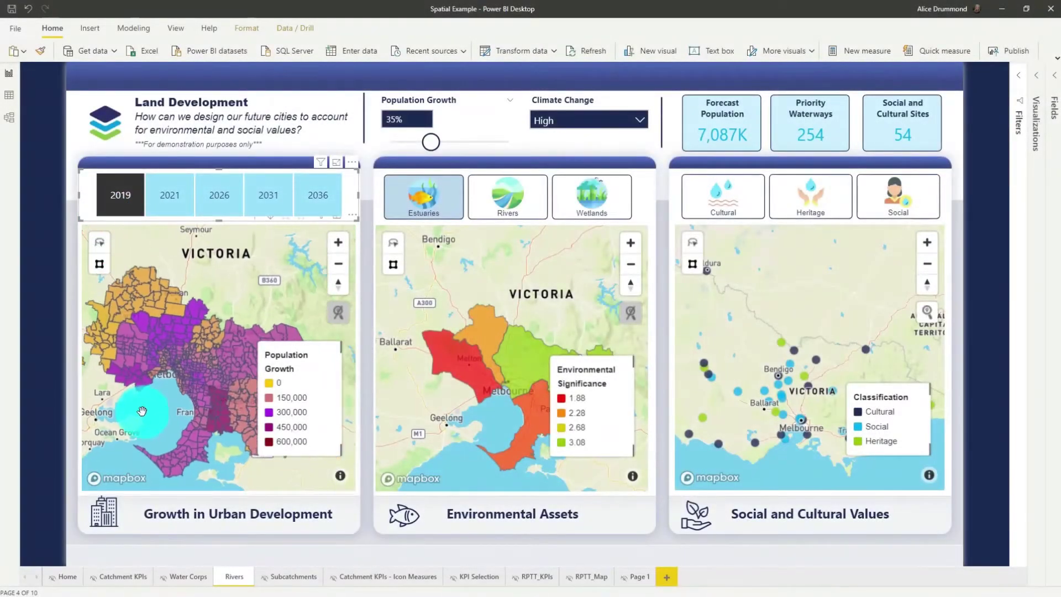
pyautogui.scroll(5, 569, 324)
pyautogui.moveTo(574, 243); pyautogui.dragTo(579, 231)
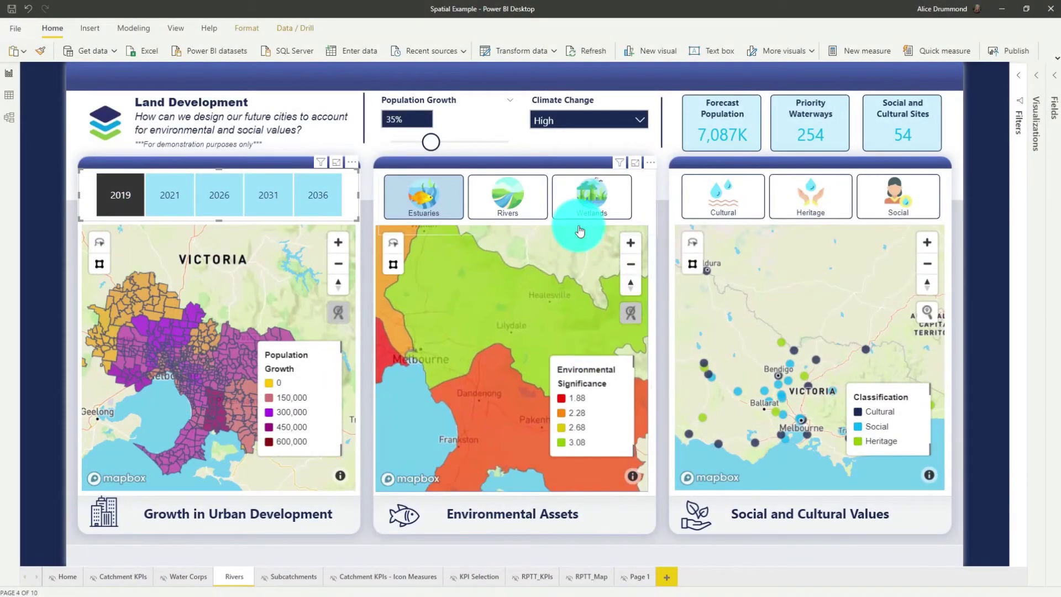
pyautogui.click(570, 236)
pyautogui.click(524, 308)
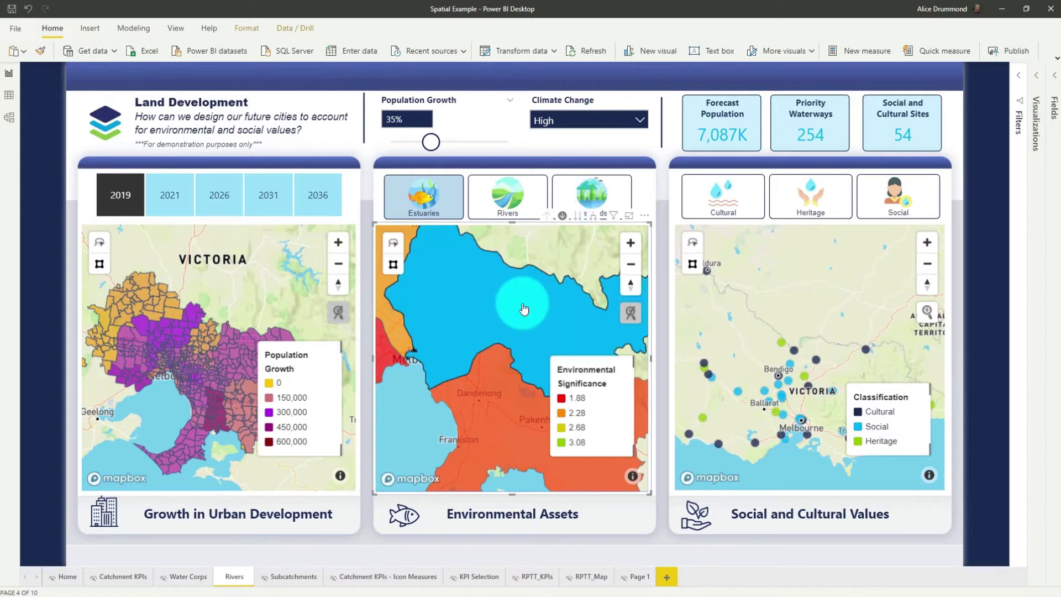
pyautogui.moveTo(520, 310); pyautogui.dragTo(520, 377)
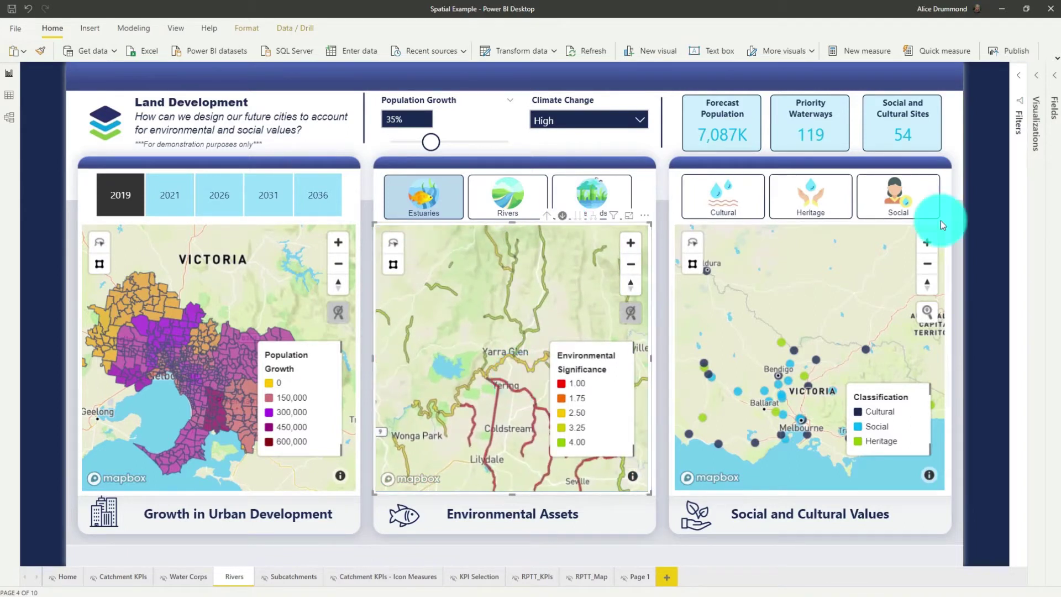
pyautogui.click(918, 205)
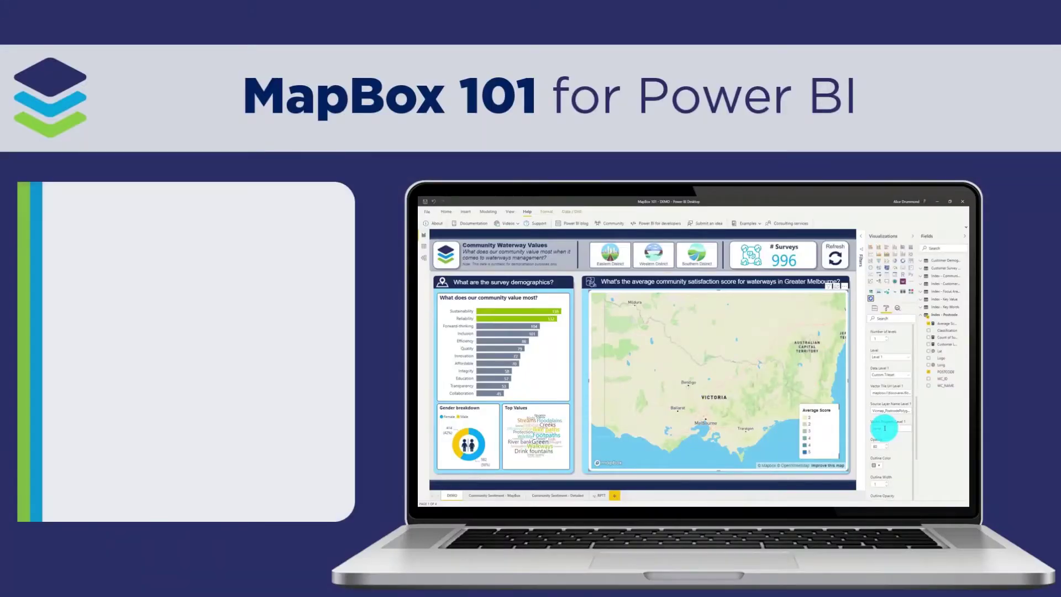
# After entering POSTCODE and 3 in the side pane, show the Rivers of Interest map in focus mode
pyautogui.write('POSTCODE')
pyautogui.scroll(-3, 749, 424)
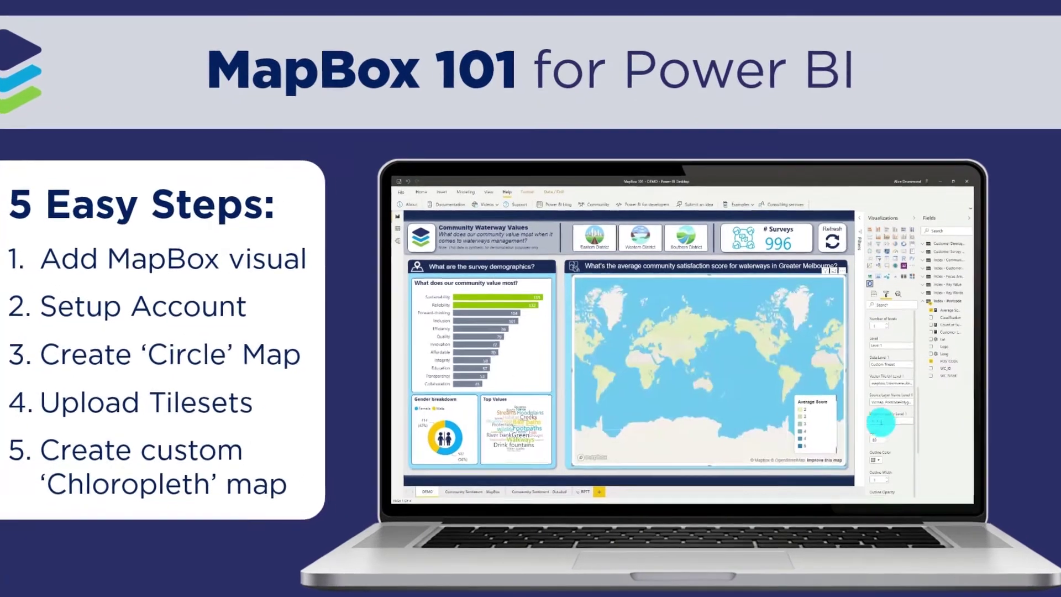
pyautogui.scroll(5, 713, 387)
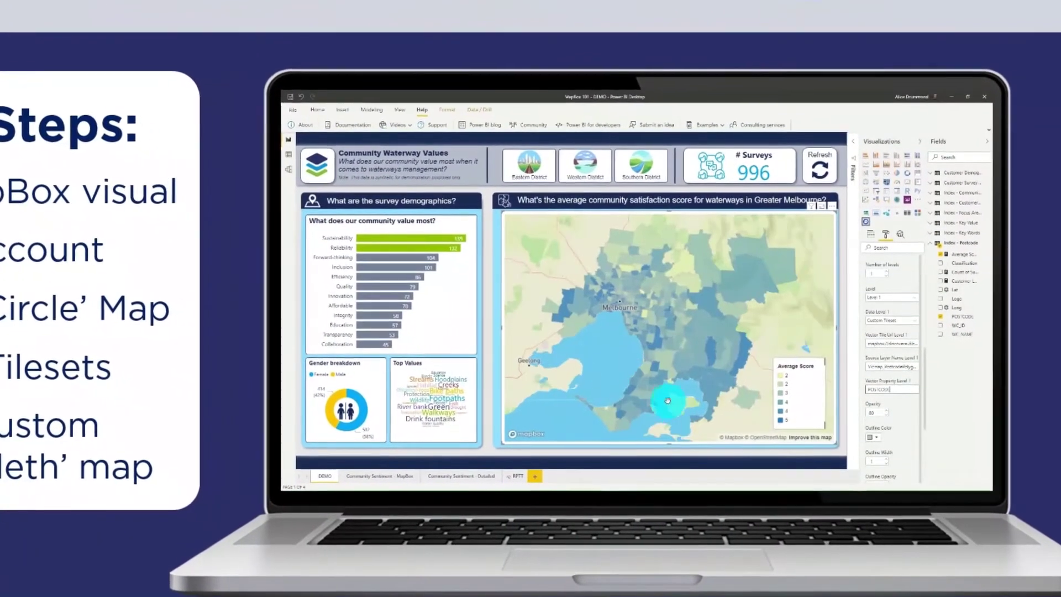
pyautogui.click(884, 353)
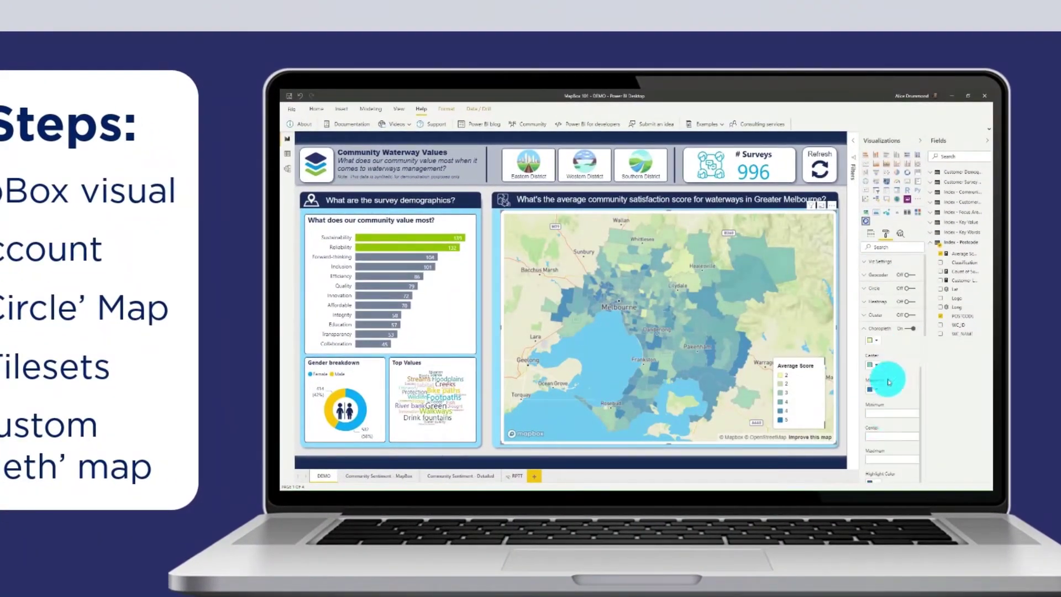
pyautogui.write('3')
pyautogui.click(884, 457)
pyautogui.click(898, 360)
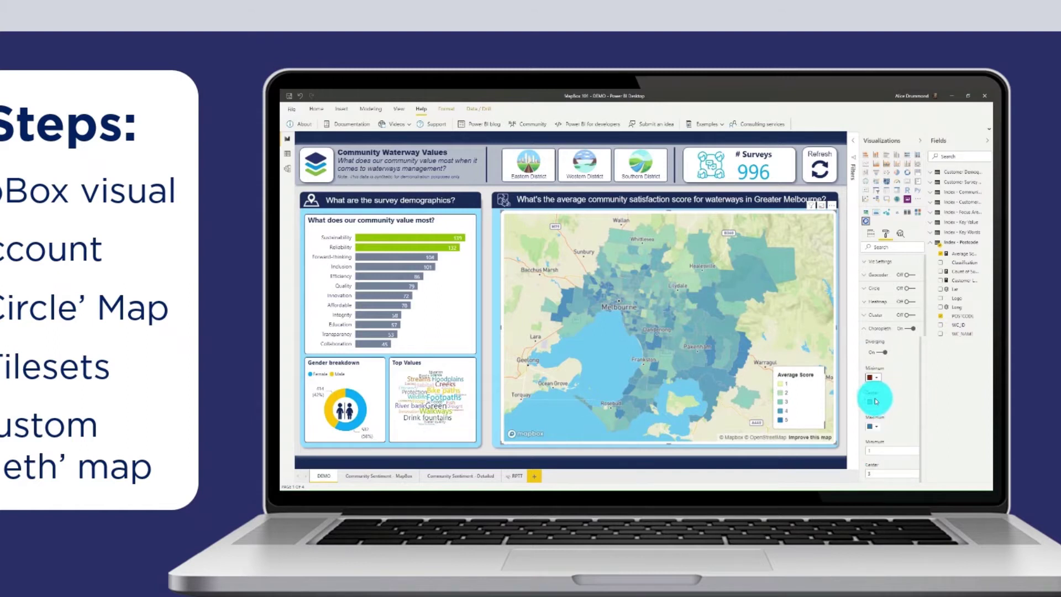
pyautogui.click(891, 382)
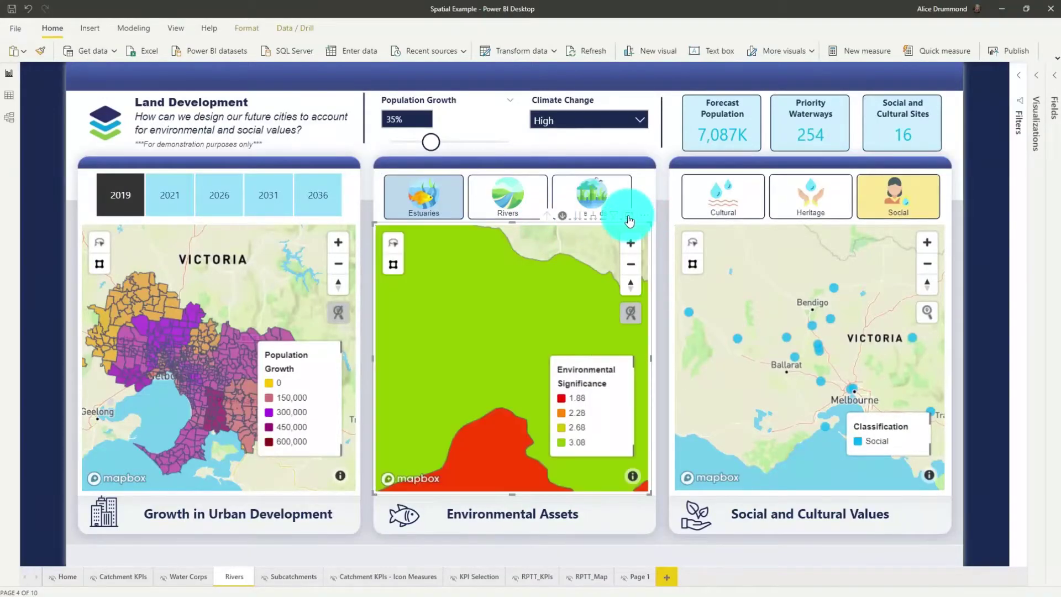
pyautogui.click(629, 221)
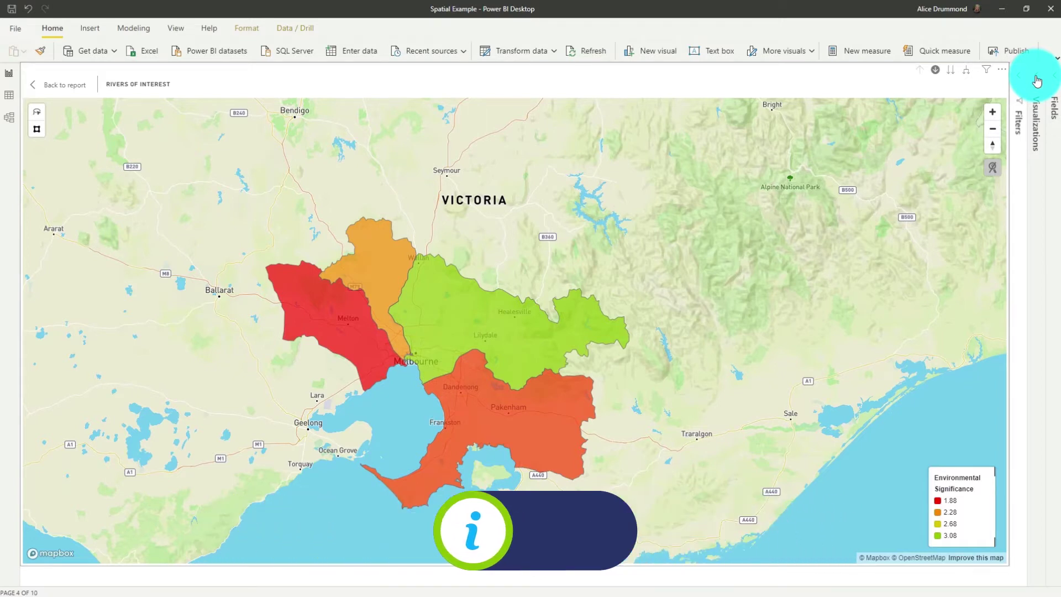
# Set the map visual's Map Style to Custom under Format > Viz Settings
pyautogui.click(1036, 81)
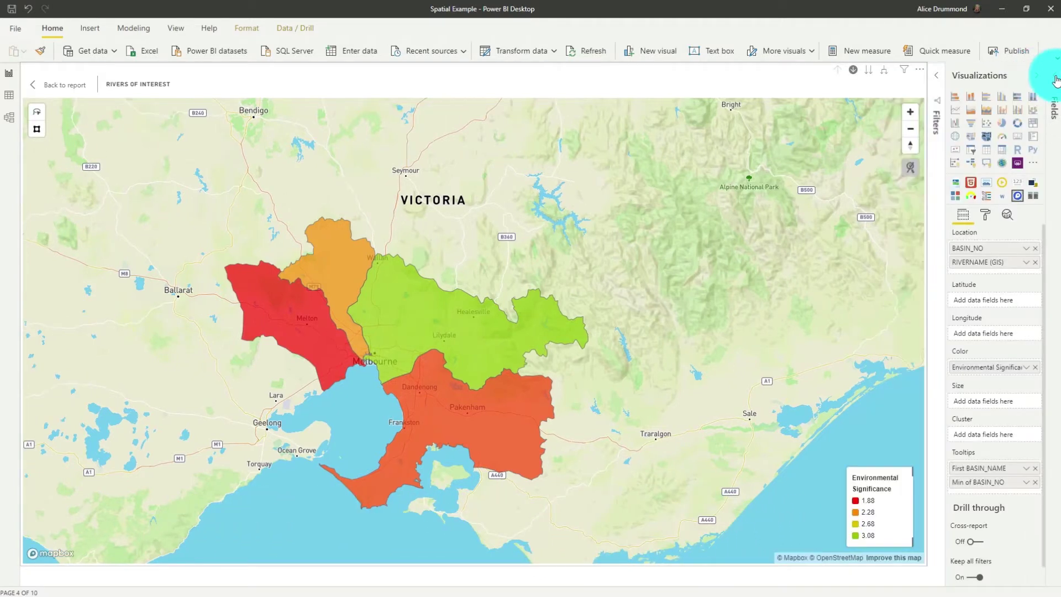
pyautogui.click(1039, 83)
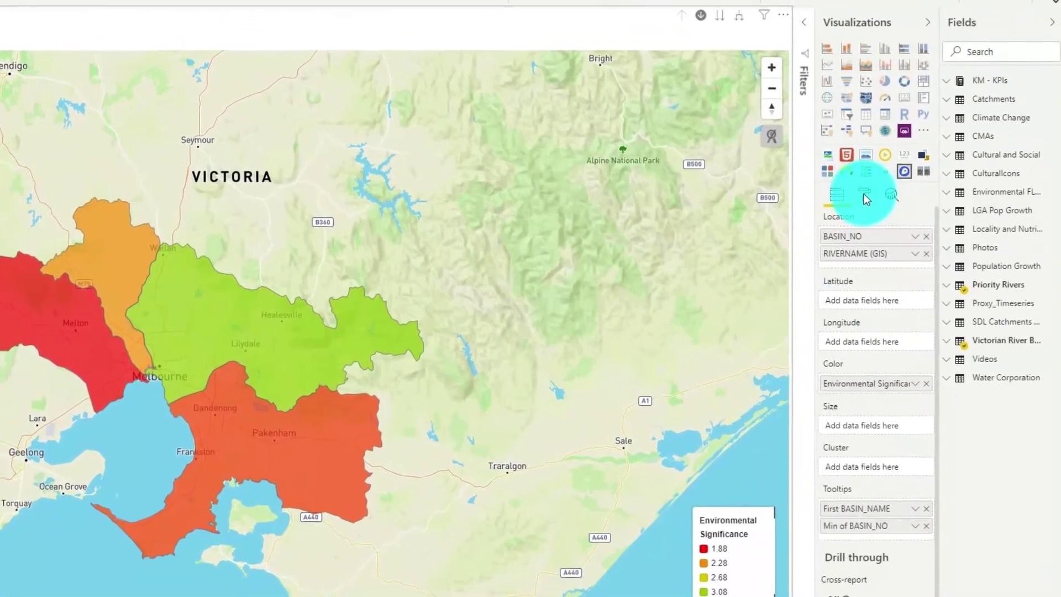
pyautogui.click(901, 214)
pyautogui.click(850, 256)
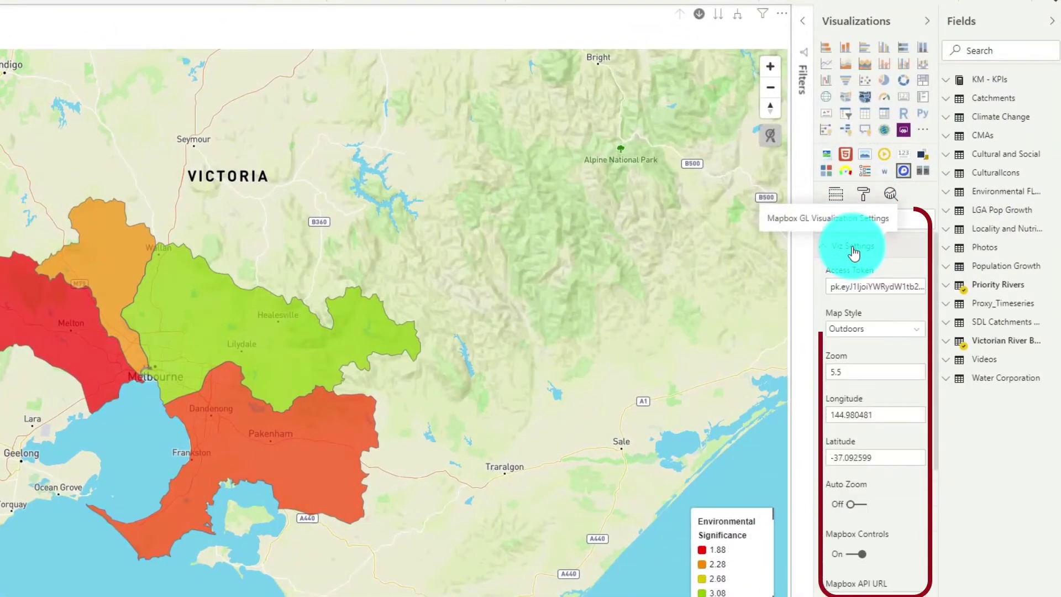
pyautogui.click(875, 340)
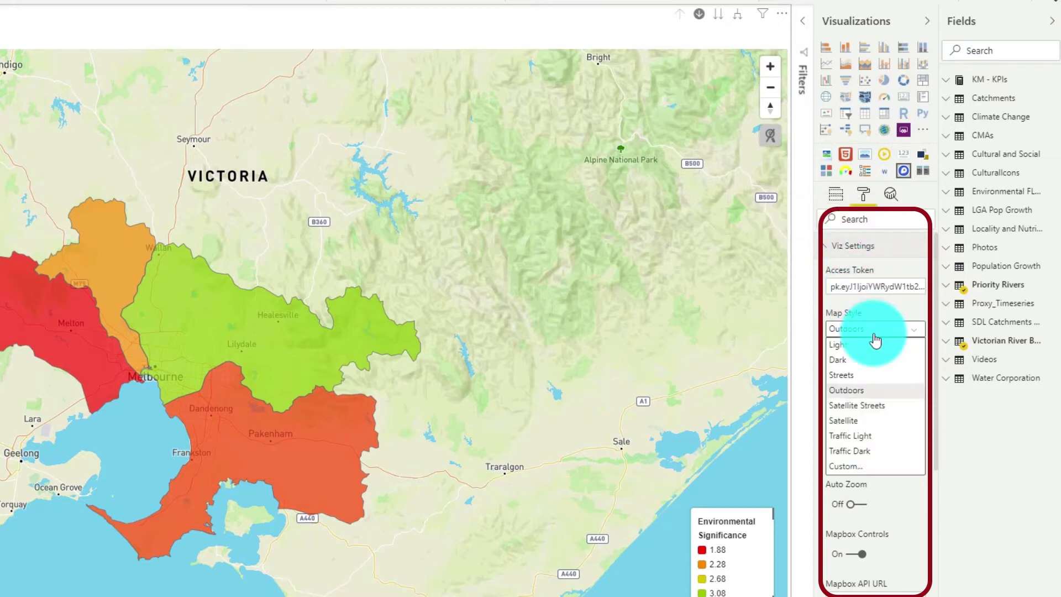
pyautogui.click(842, 468)
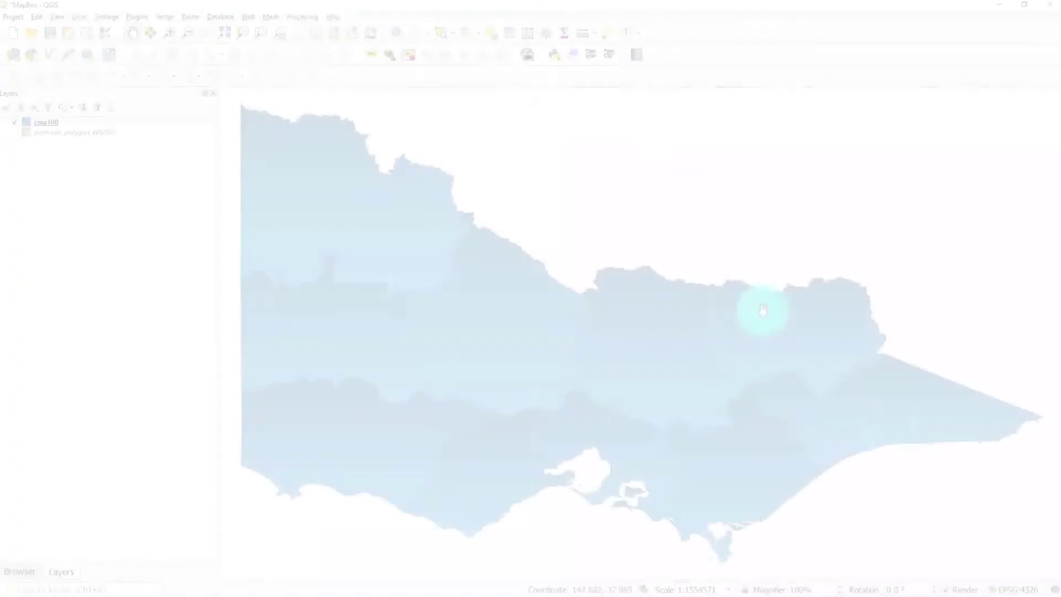
# Look over the cma100 catchments in QGIS, then maximize the Mapbox Studio Tilesets browser window
pyautogui.scroll(-3, 651, 206)
pyautogui.scroll(3, 641, 219)
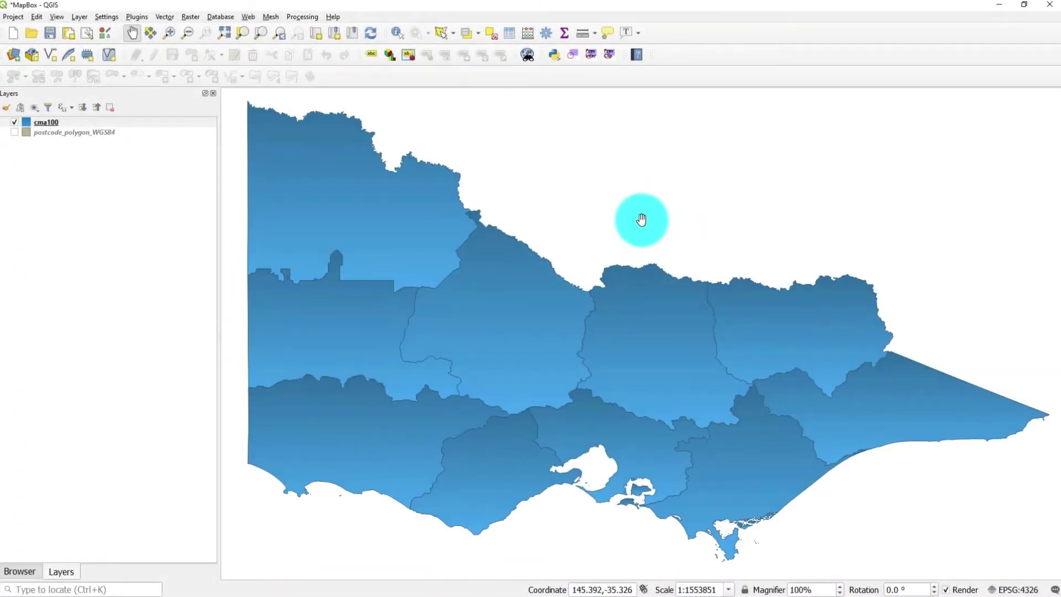
pyautogui.moveTo(619, 236); pyautogui.dragTo(626, 239)
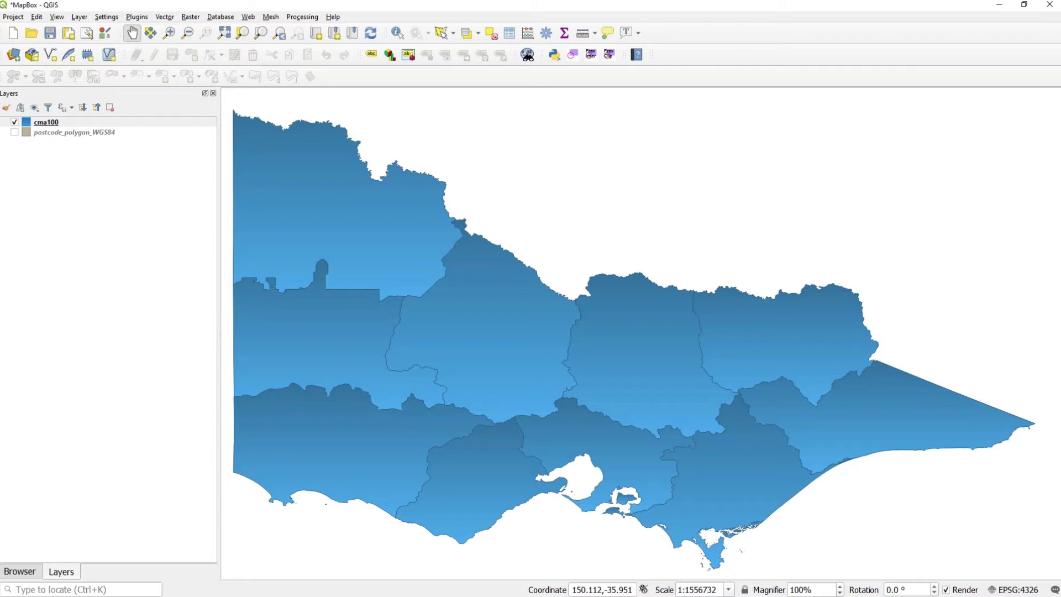
pyautogui.moveTo(1060, 98); pyautogui.dragTo(431, 130)
pyautogui.doubleClick(430, 127)
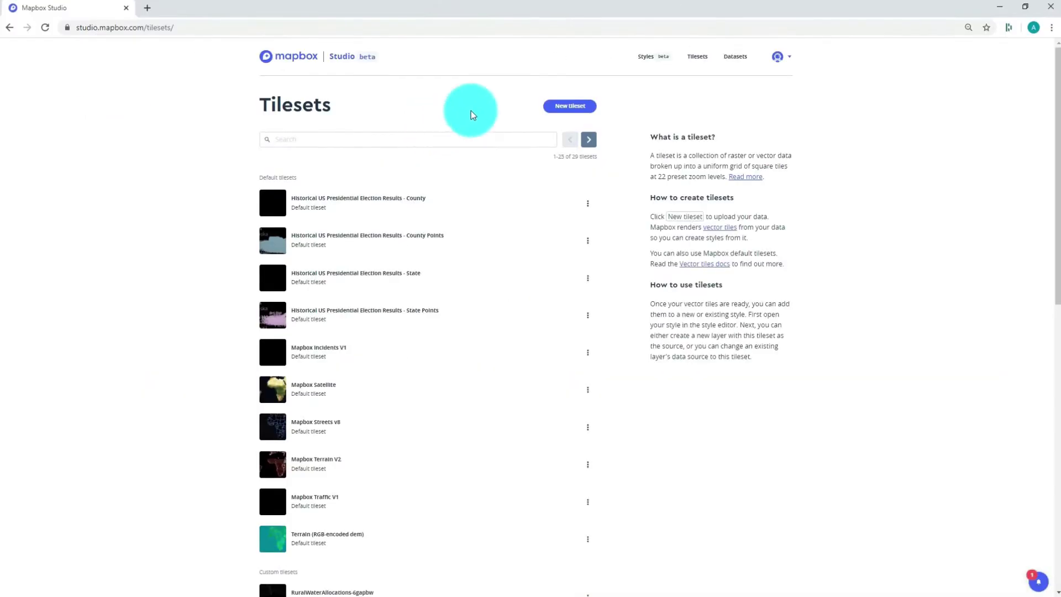
# Upload cma100.zip from the Spatial Files folder as a new Mapbox tileset
pyautogui.click(559, 109)
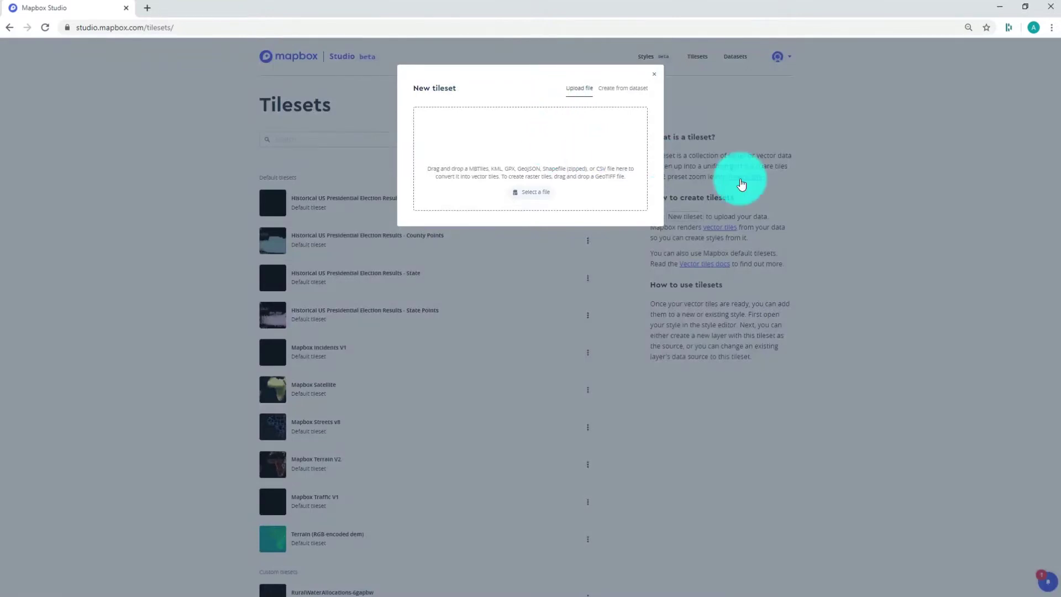
pyautogui.moveTo(1060, 160); pyautogui.dragTo(535, 257)
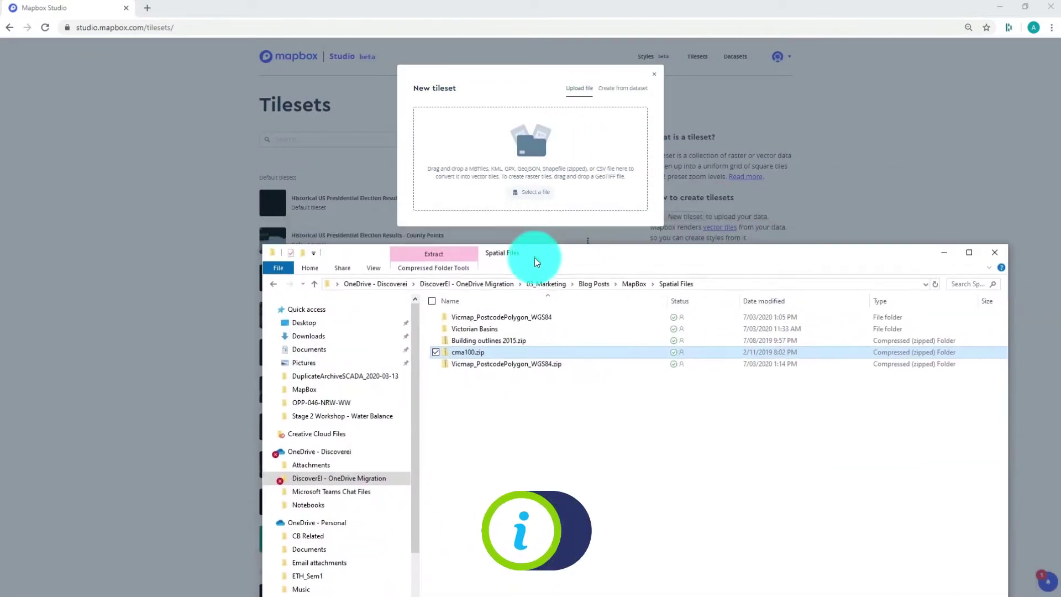
pyautogui.click(467, 360)
pyautogui.moveTo(467, 359); pyautogui.dragTo(536, 188)
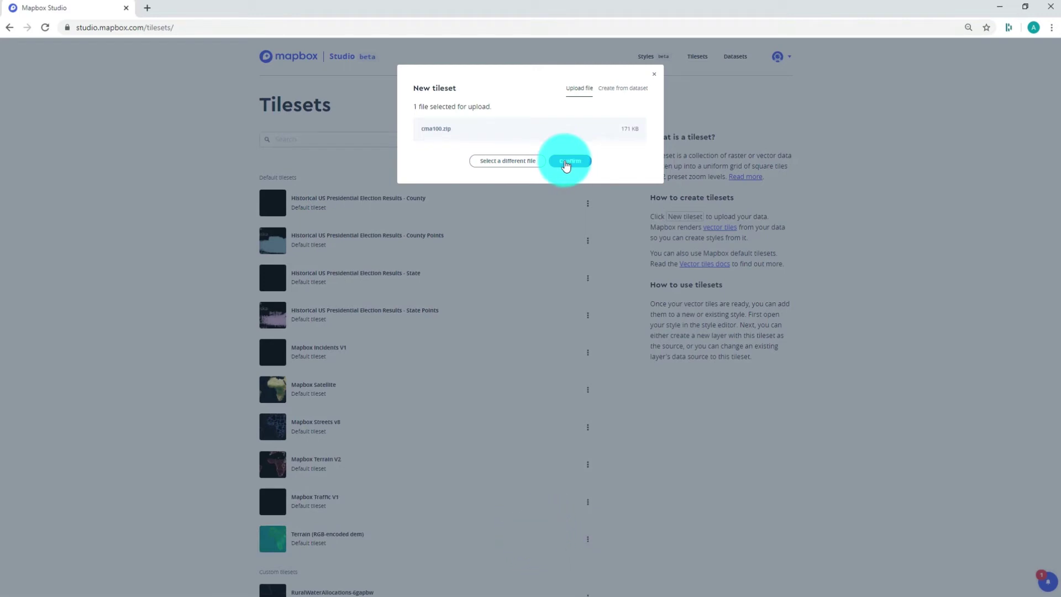
pyautogui.click(567, 162)
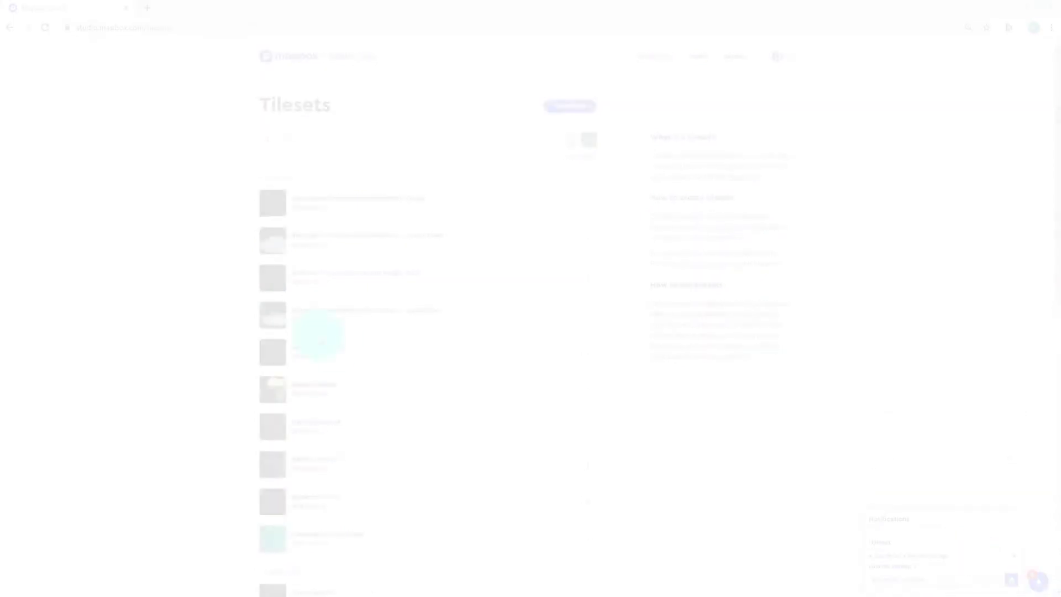
# Preview the new cma100-40dwtp tileset's map, then go to the Styles page
pyautogui.scroll(-3, 321, 387)
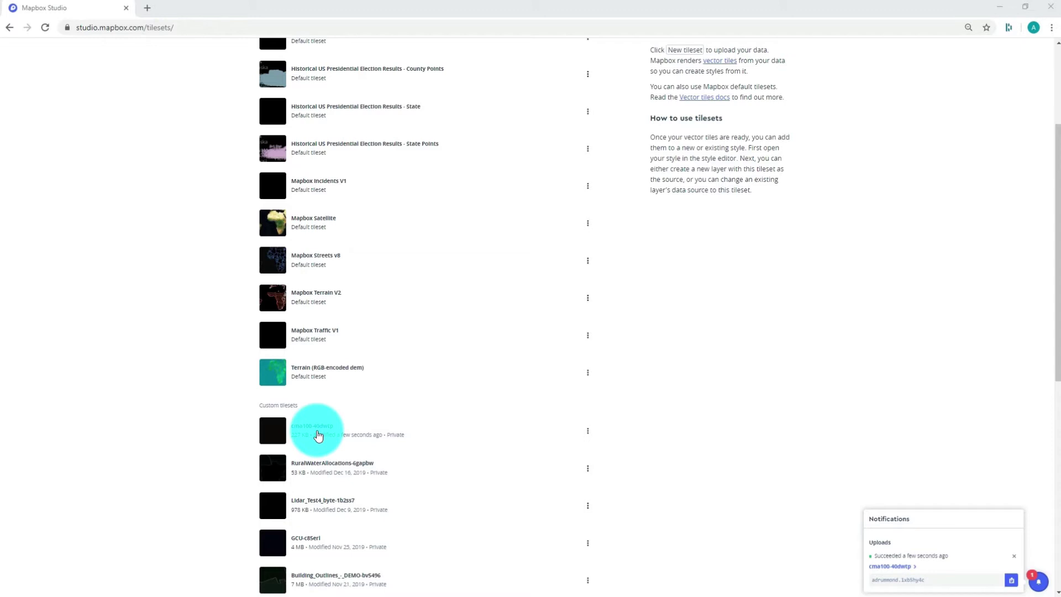
pyautogui.click(319, 435)
pyautogui.moveTo(442, 224); pyautogui.dragTo(437, 307)
pyautogui.scroll(5, 437, 307)
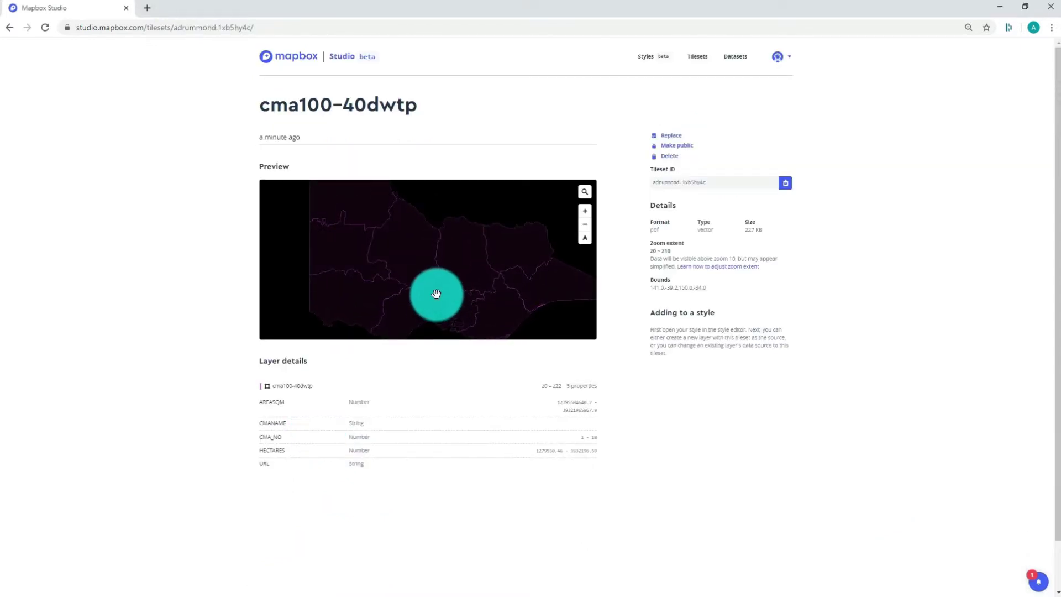
pyautogui.scroll(-2, 436, 294)
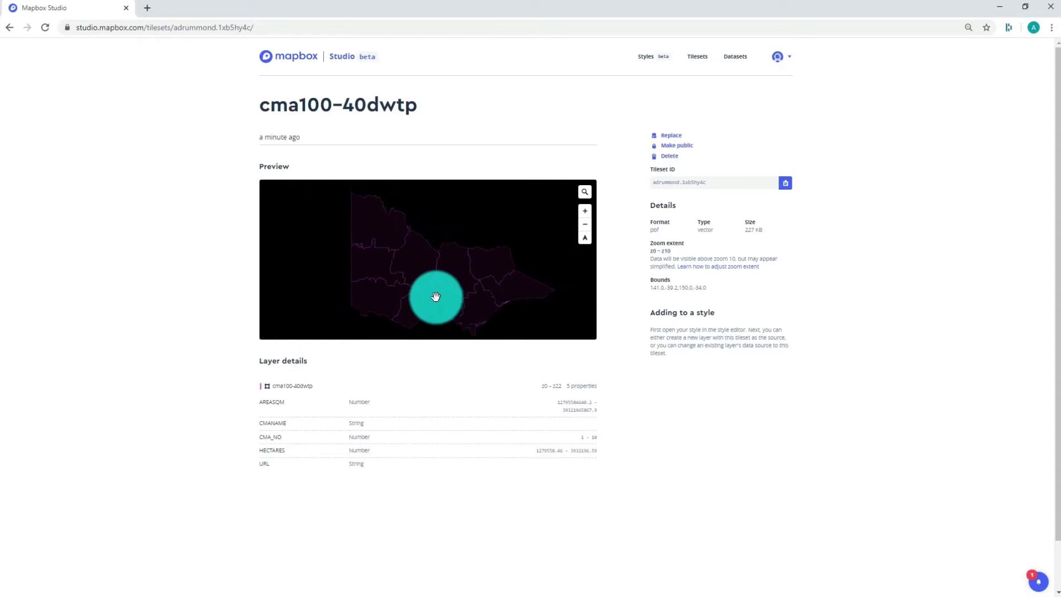
pyautogui.click(654, 60)
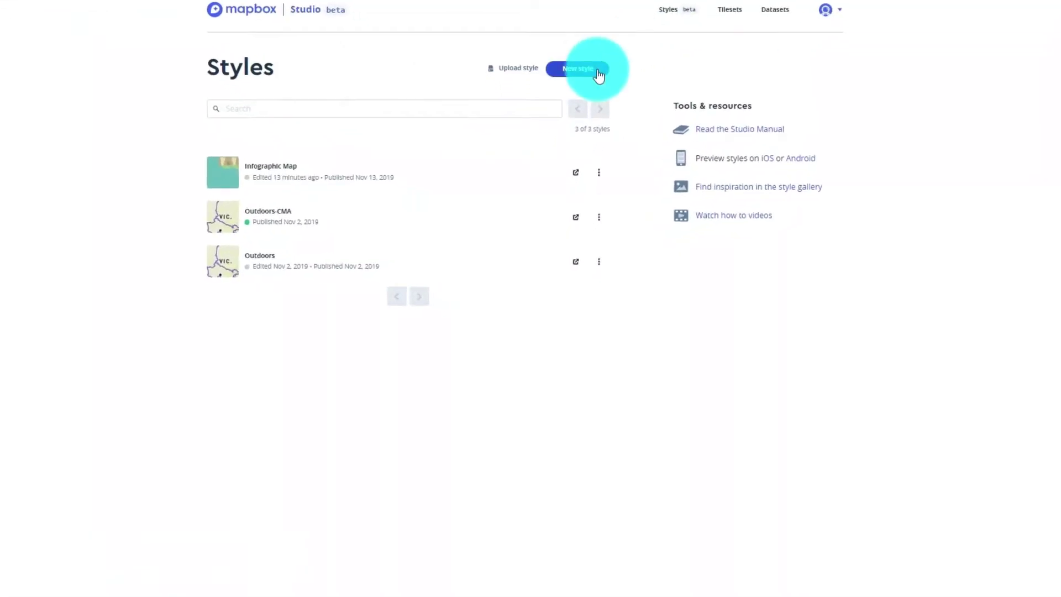
# Create a new style from the Outdoors template and customize it in the style editor
pyautogui.click(599, 75)
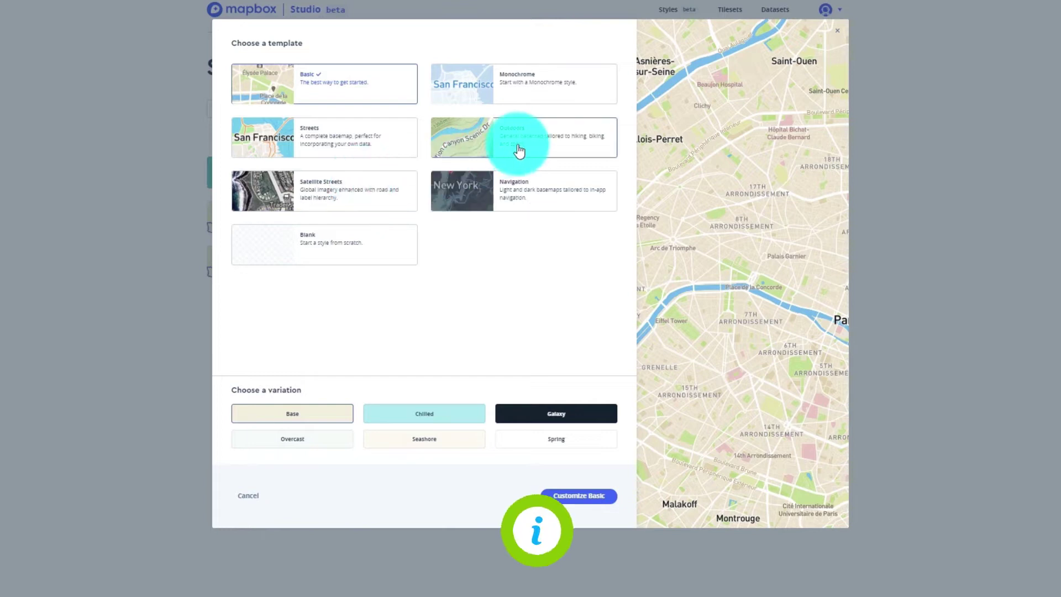
pyautogui.click(519, 149)
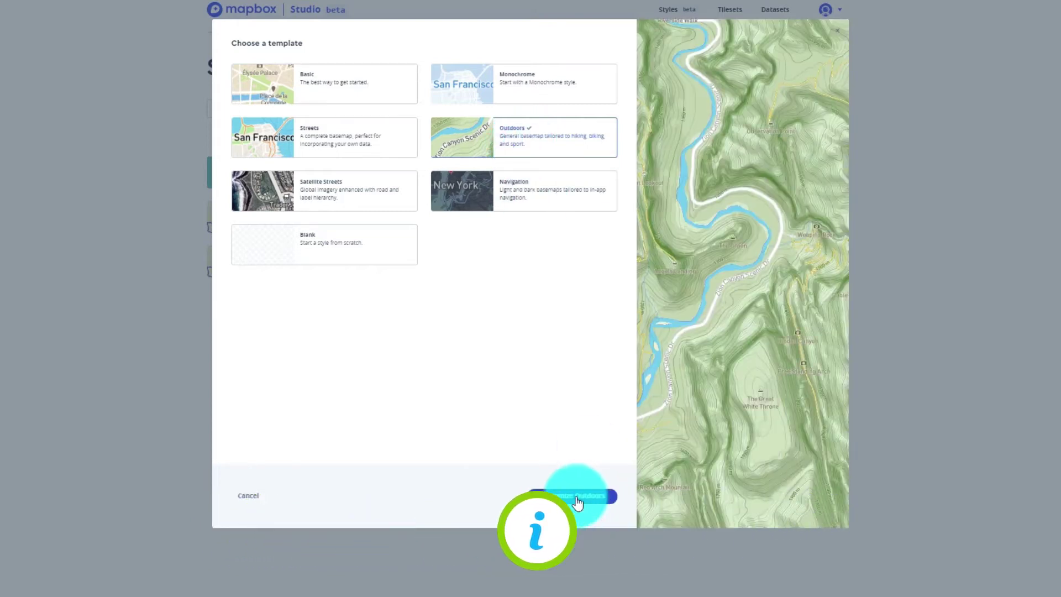
pyautogui.click(576, 497)
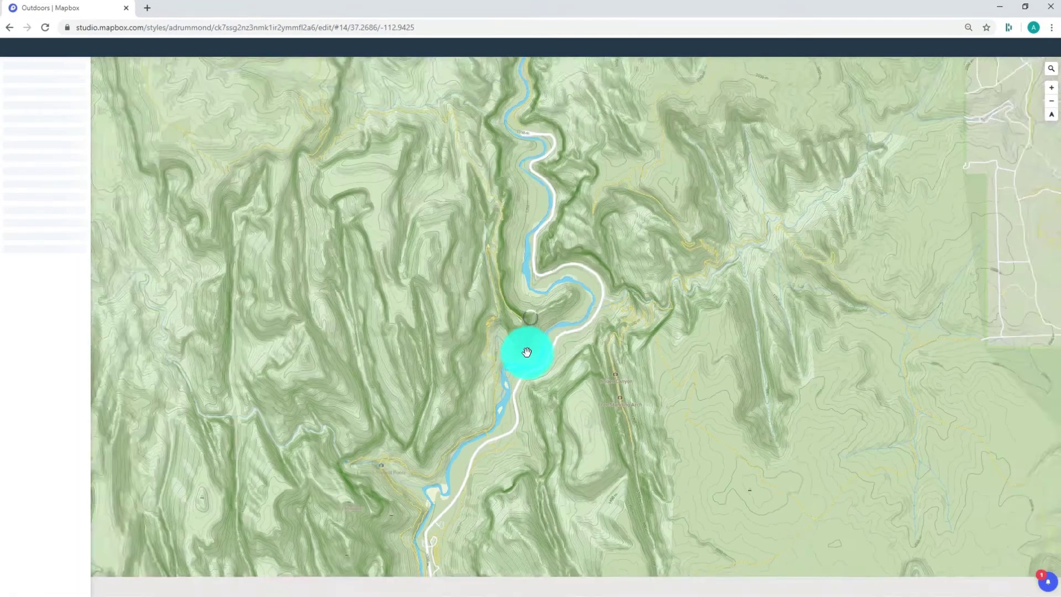
# Rename the new style to 'Catchment Map Background'
pyautogui.scroll(-2, 526, 354)
pyautogui.scroll(-5, 527, 354)
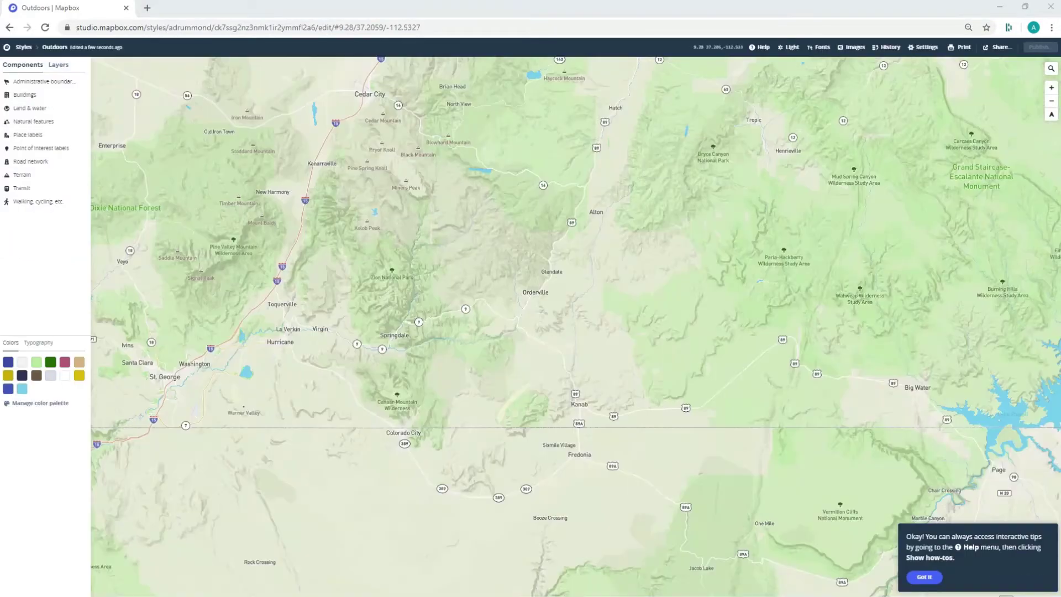
pyautogui.scroll(-5, 442, 294)
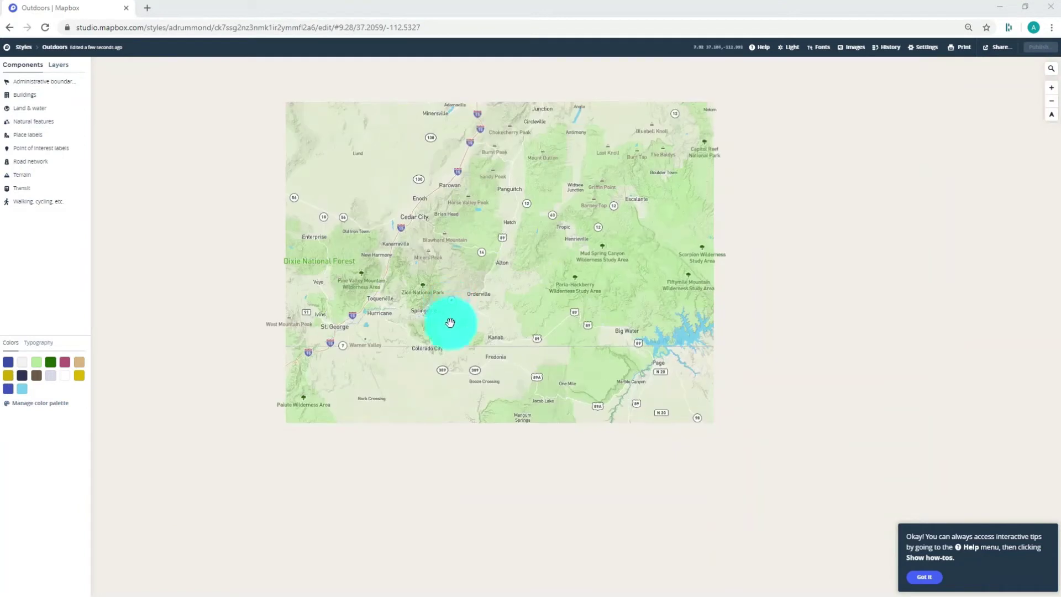
pyautogui.scroll(-5, 467, 368)
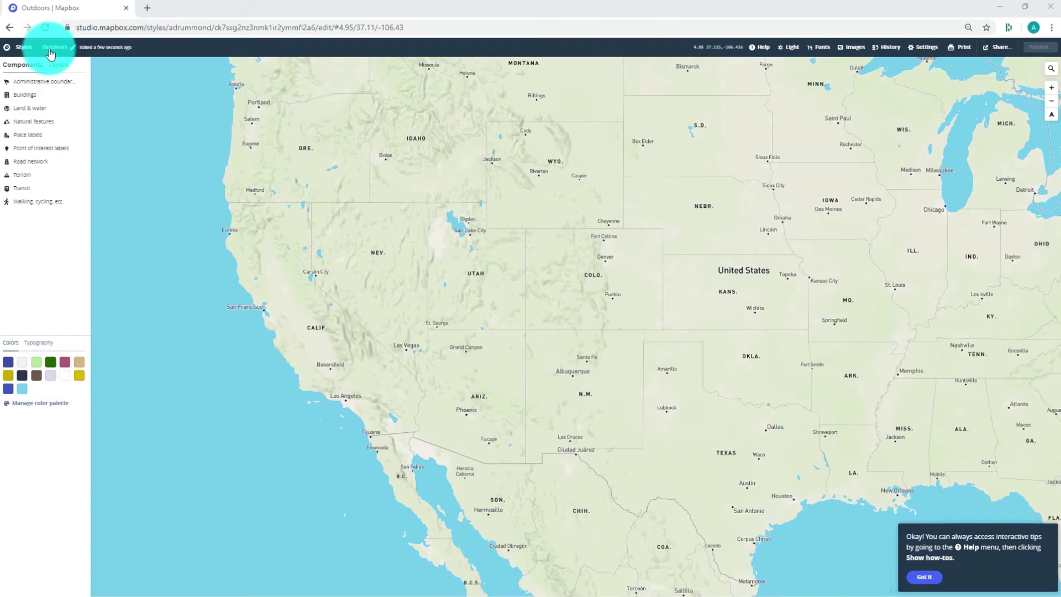
pyautogui.click(68, 49)
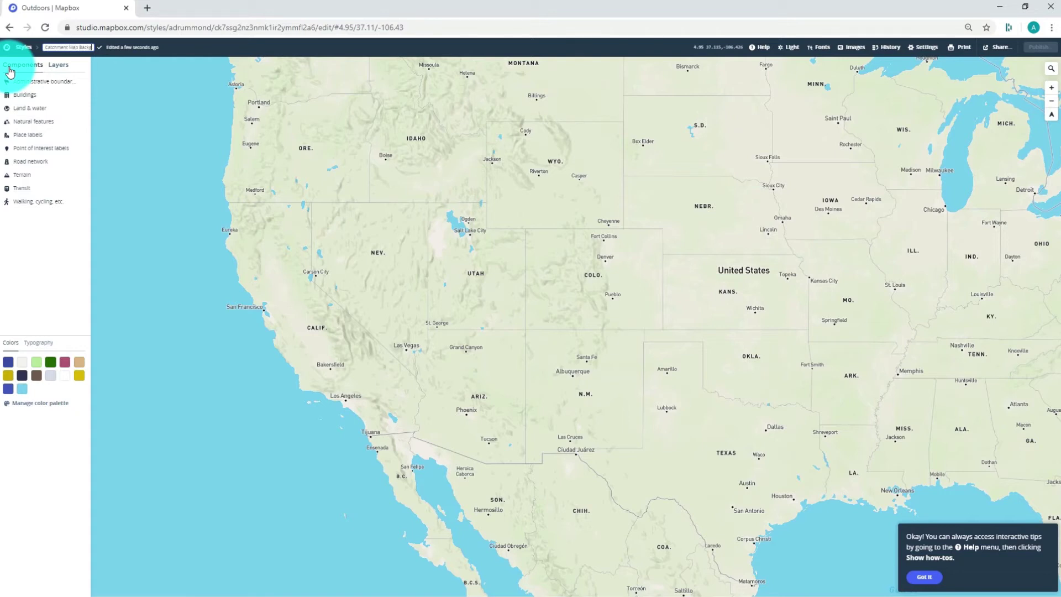
pyautogui.click(10, 70)
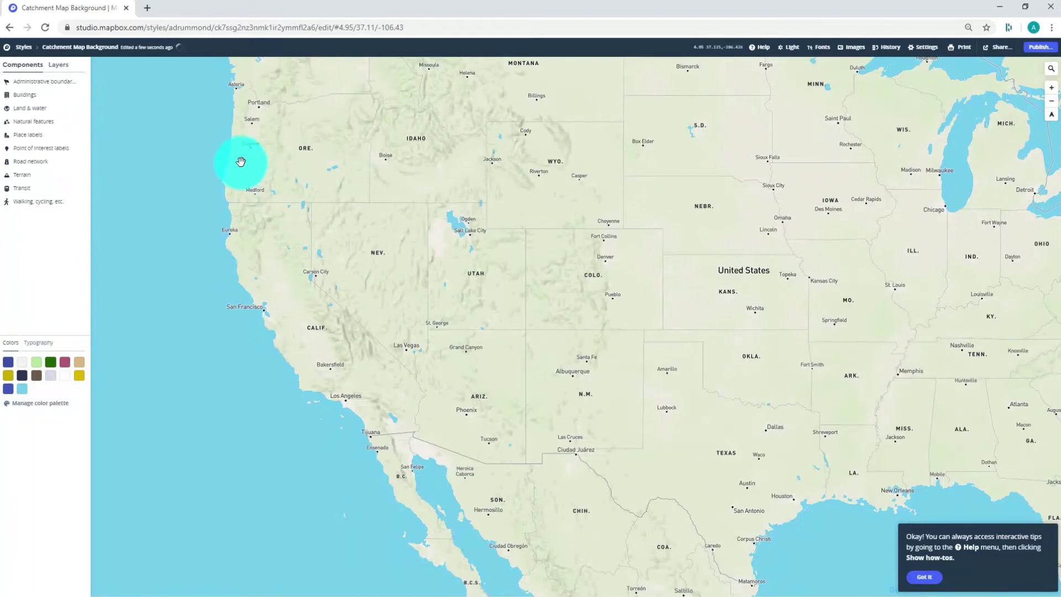
# Zoom and pan the map so Victoria fills the view
pyautogui.scroll(-7, 332, 168)
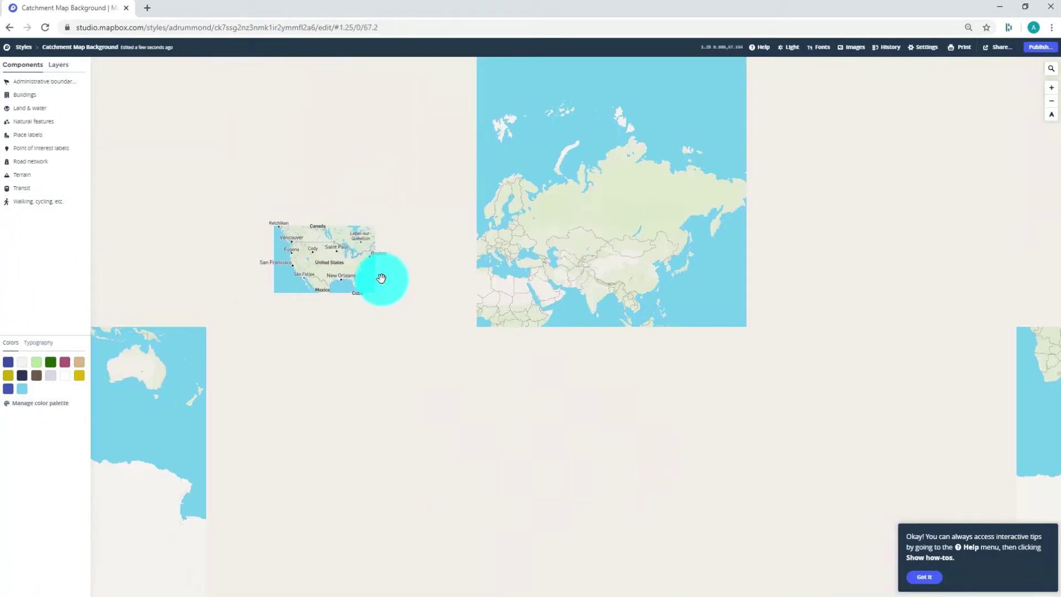
pyautogui.scroll(3, 698, 395)
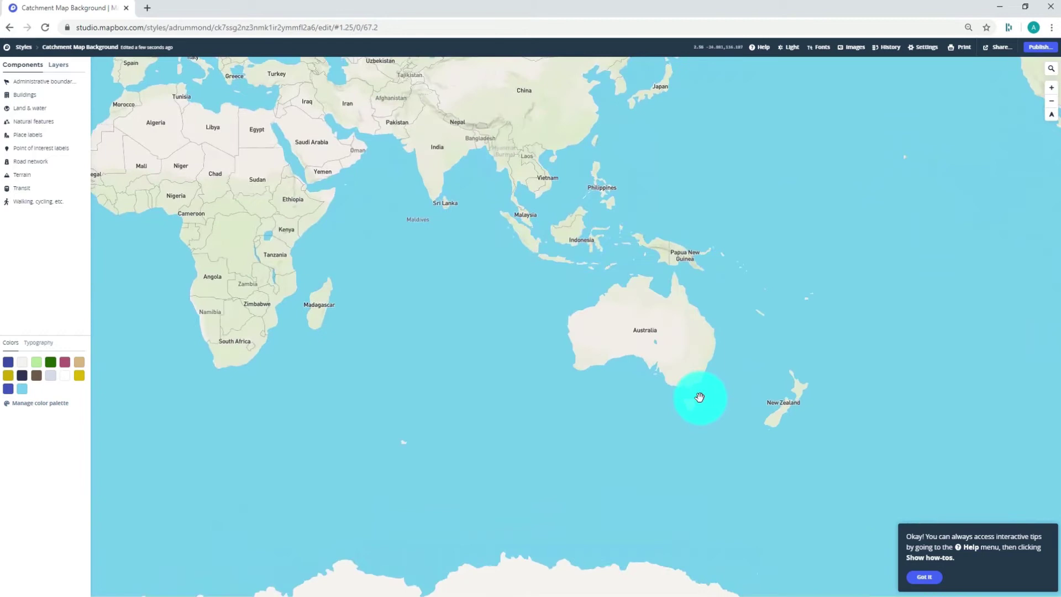
pyautogui.scroll(2, 691, 387)
pyautogui.scroll(3, 686, 381)
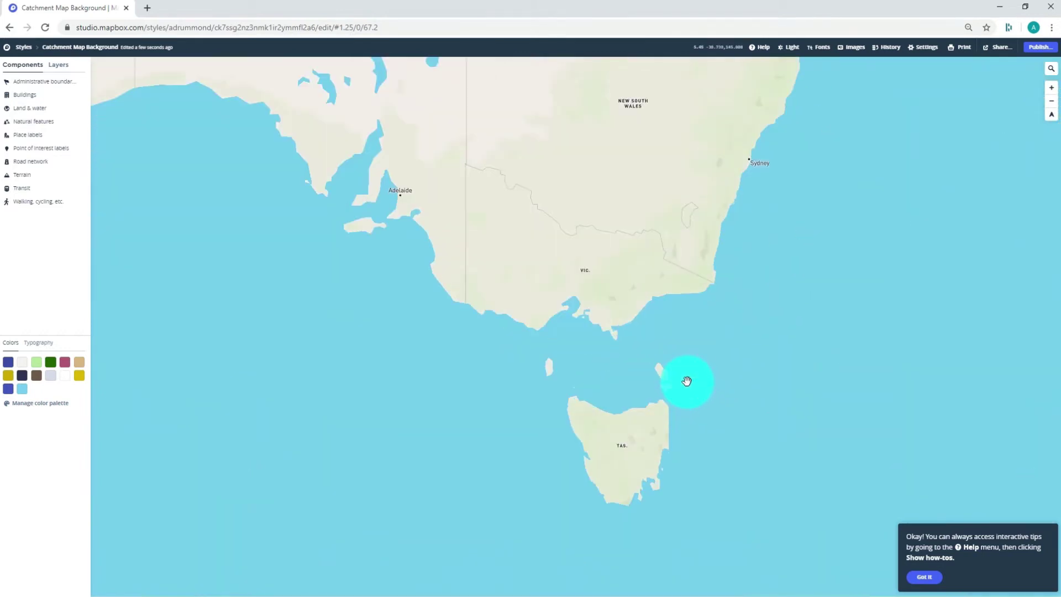
pyautogui.scroll(2, 492, 232)
pyautogui.moveTo(540, 322); pyautogui.dragTo(435, 327)
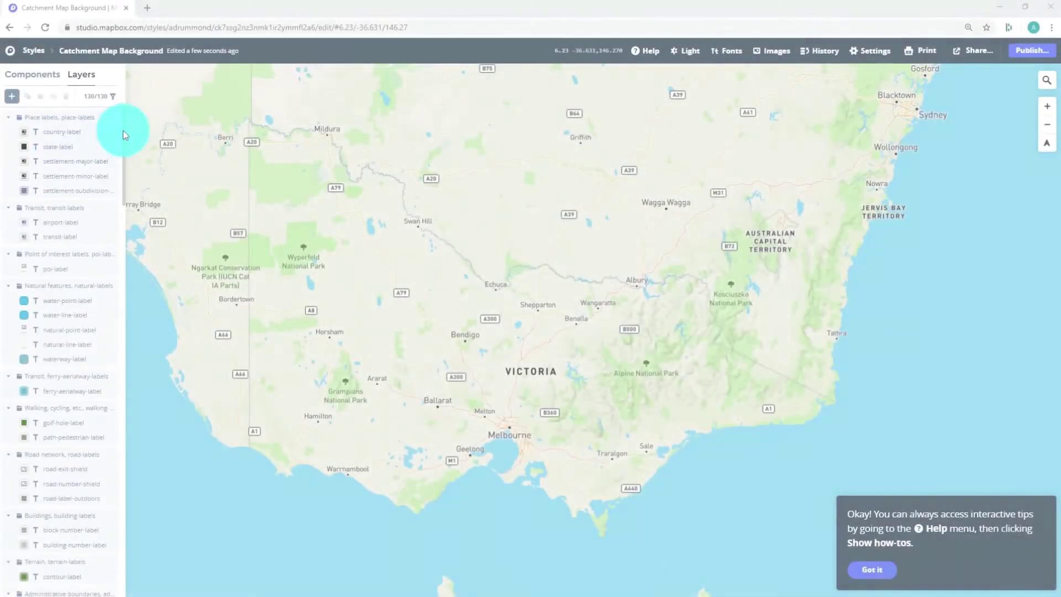
# With the page zoomed to 175%, add a Line-type layer from the cma100-8gij2y tileset
pyautogui.hotkey('ctrl', '+')
pyautogui.hotkey('ctrl', '+')
pyautogui.hotkey('ctrl', '+')
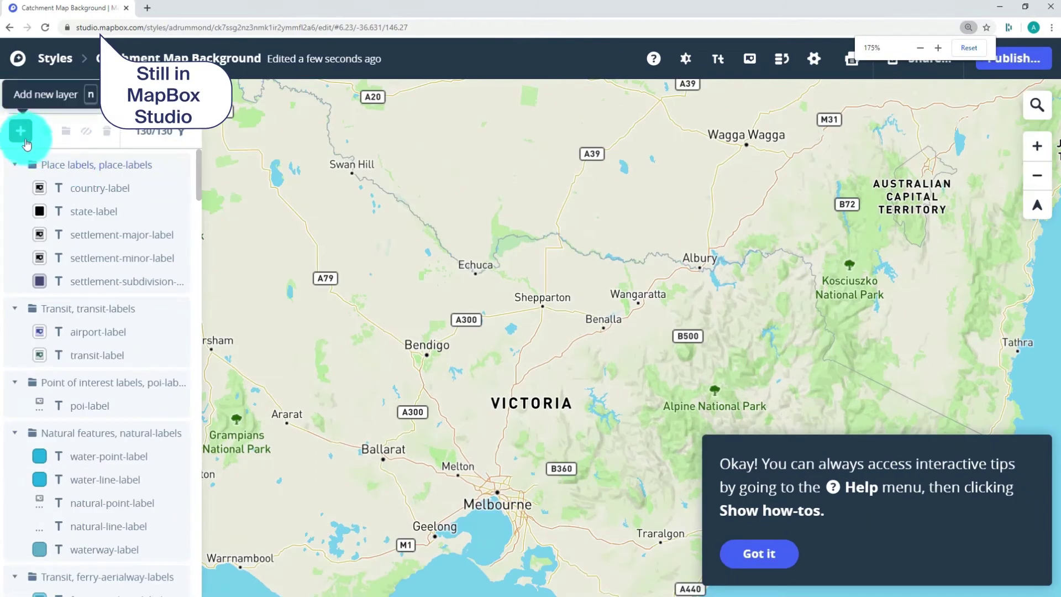
pyautogui.click(21, 132)
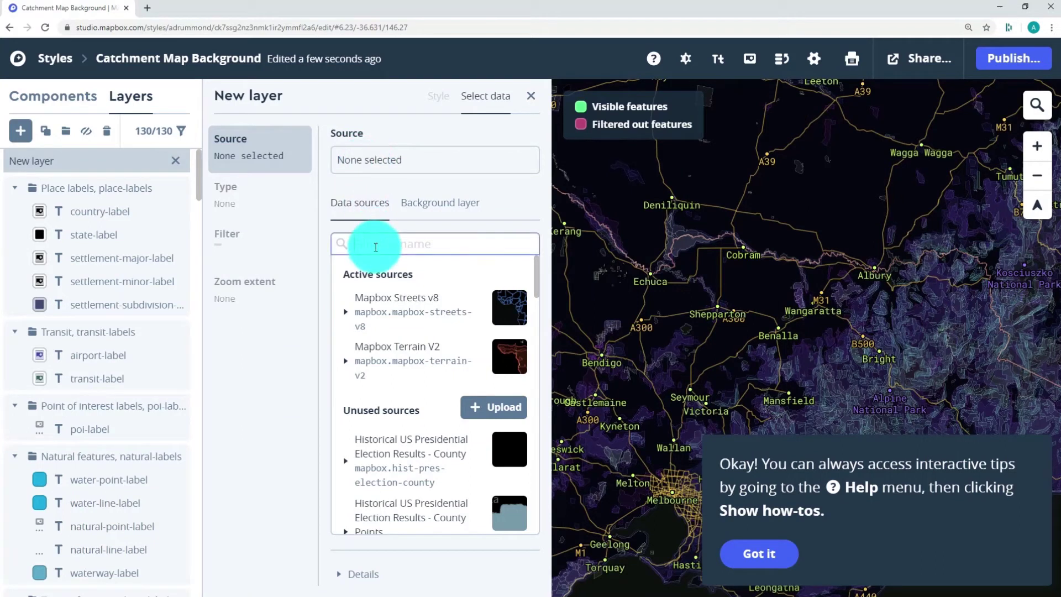
pyautogui.write('CMA')
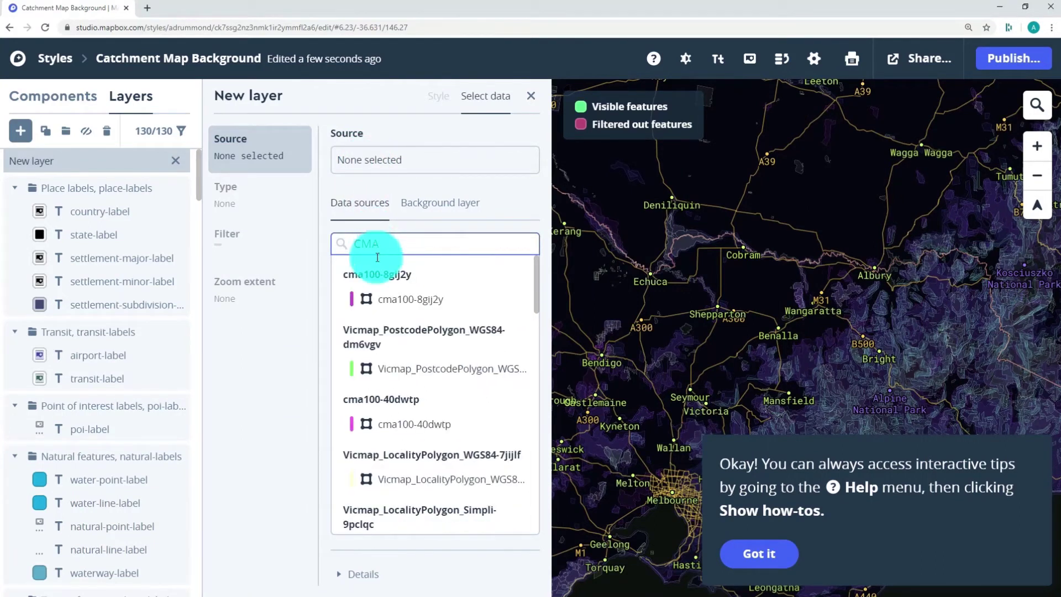
pyautogui.click(360, 302)
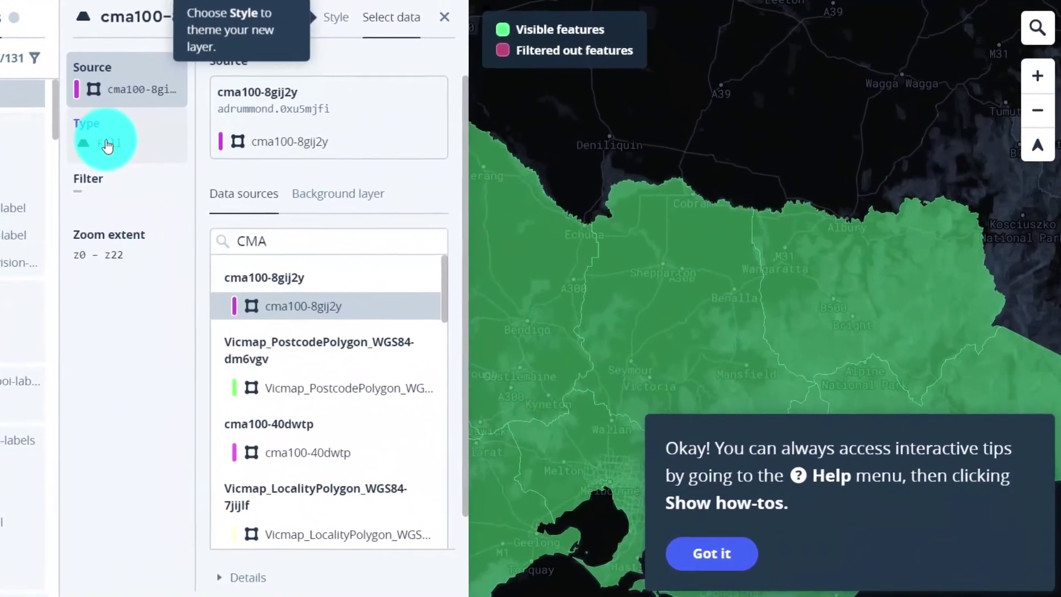
pyautogui.click(171, 158)
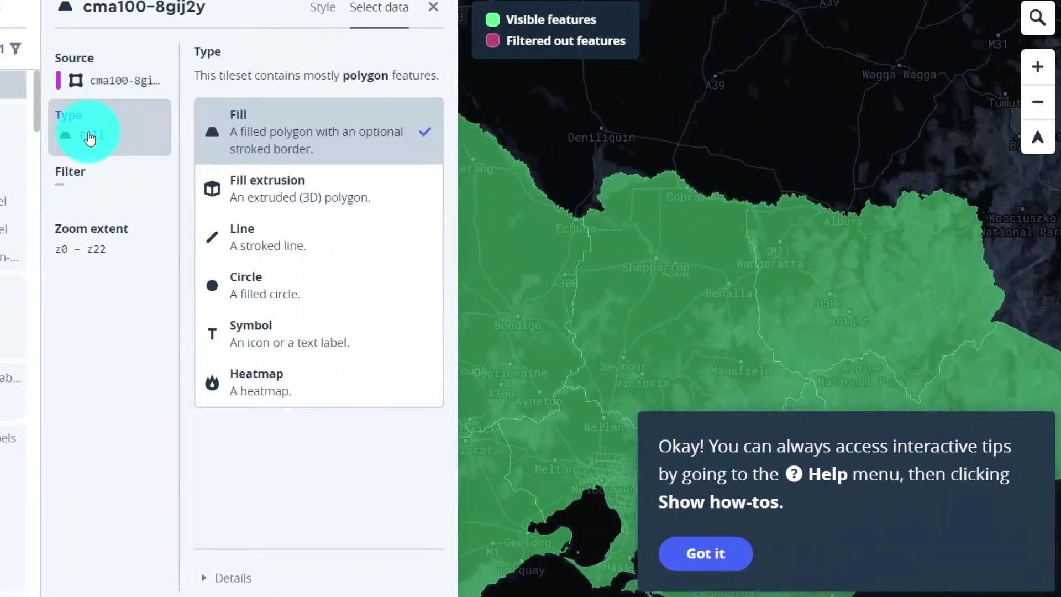
pyautogui.click(239, 239)
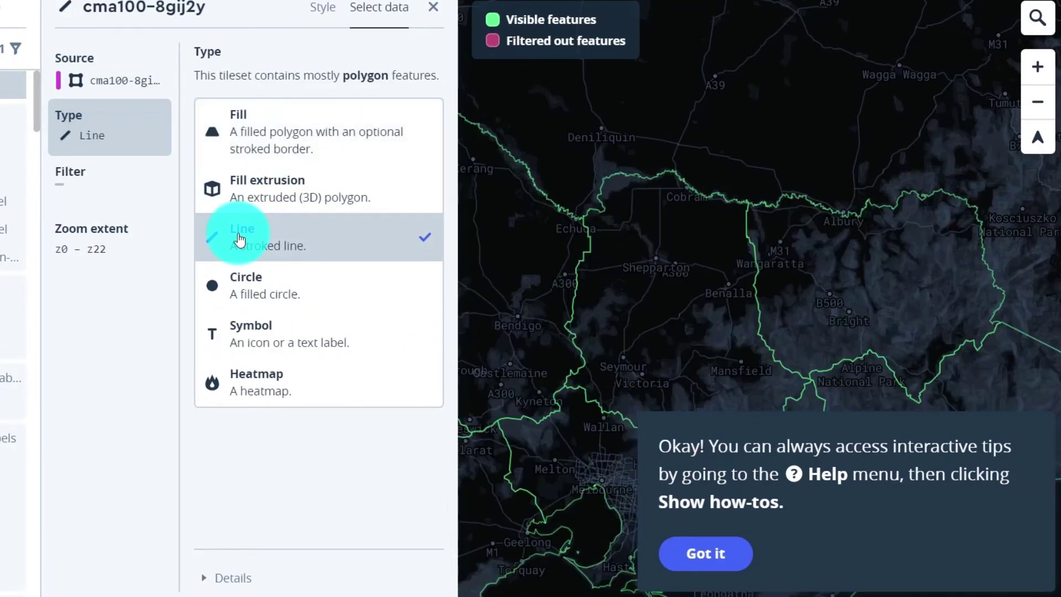
pyautogui.click(326, 12)
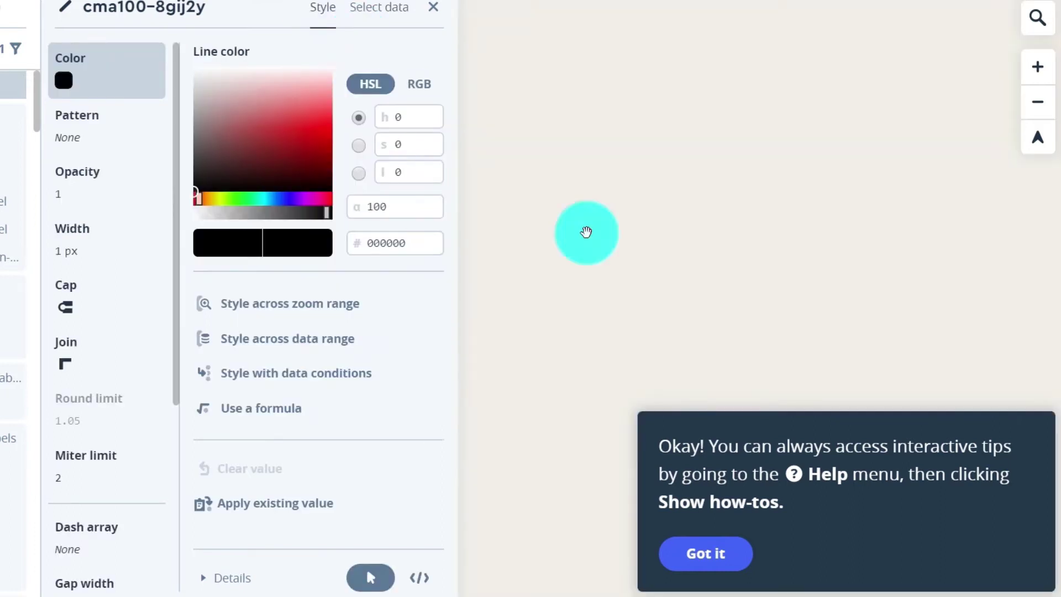
# Dismiss the tips message and tune the boundary line colour to bright magenta
pyautogui.click(711, 552)
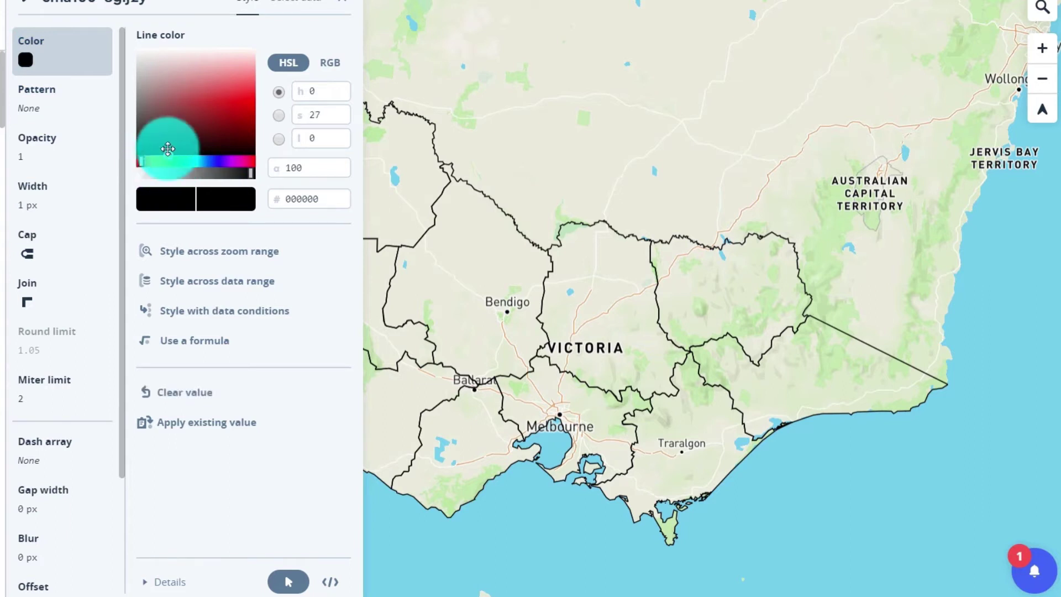
pyautogui.moveTo(168, 148); pyautogui.dragTo(170, 122)
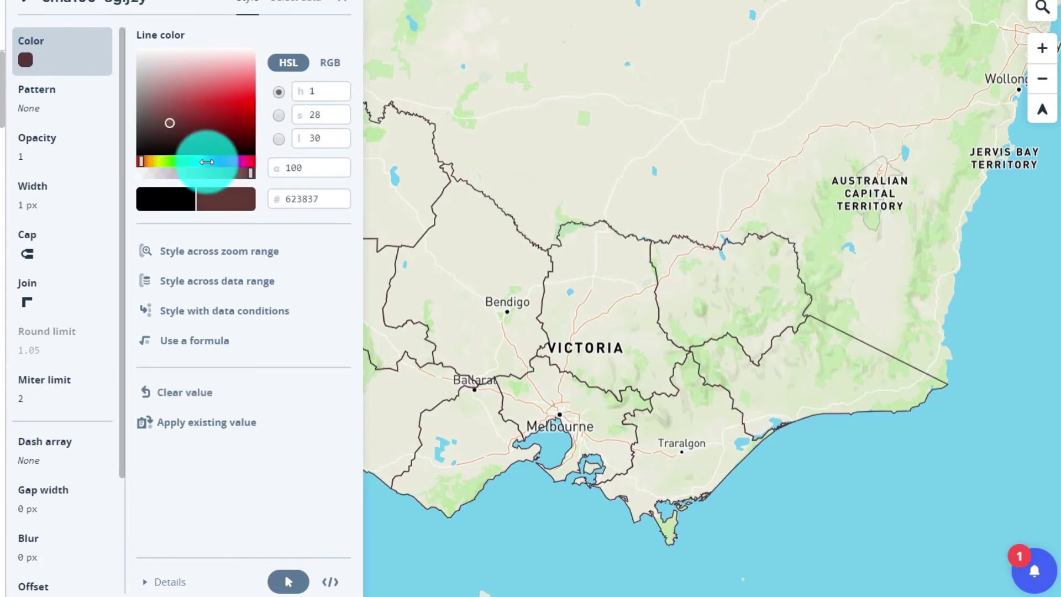
pyautogui.moveTo(207, 161); pyautogui.dragTo(231, 163)
pyautogui.click(182, 122)
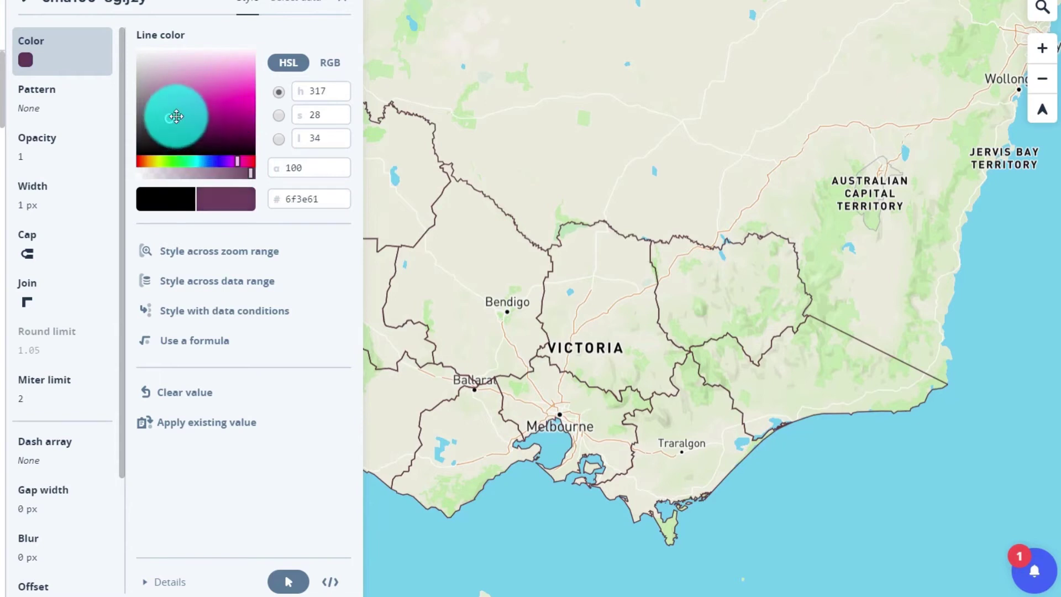
pyautogui.moveTo(176, 116); pyautogui.dragTo(208, 109)
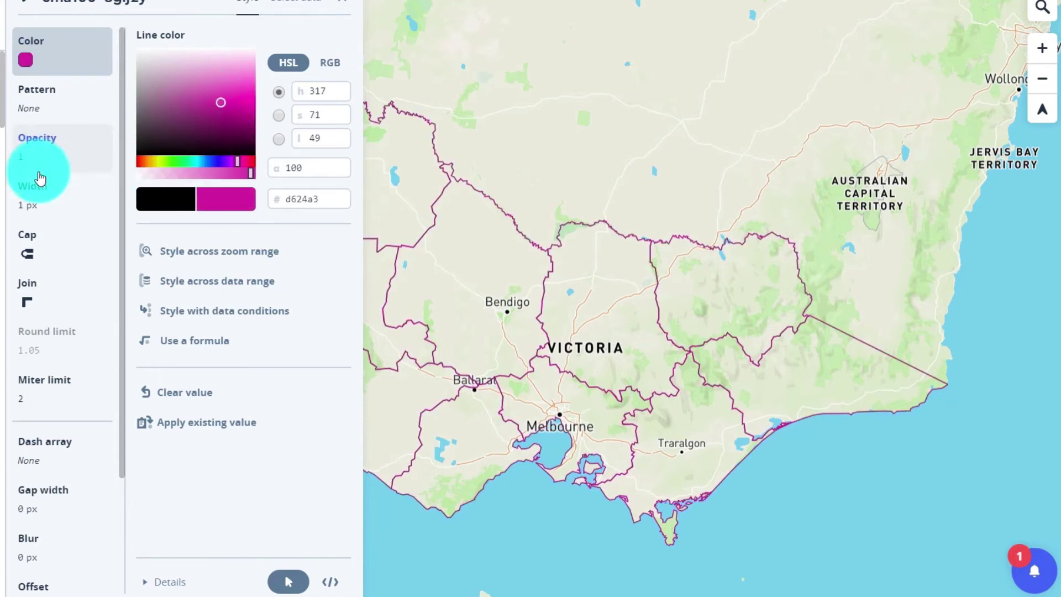
# Set the catchment boundary line width to 2 px
pyautogui.click(26, 206)
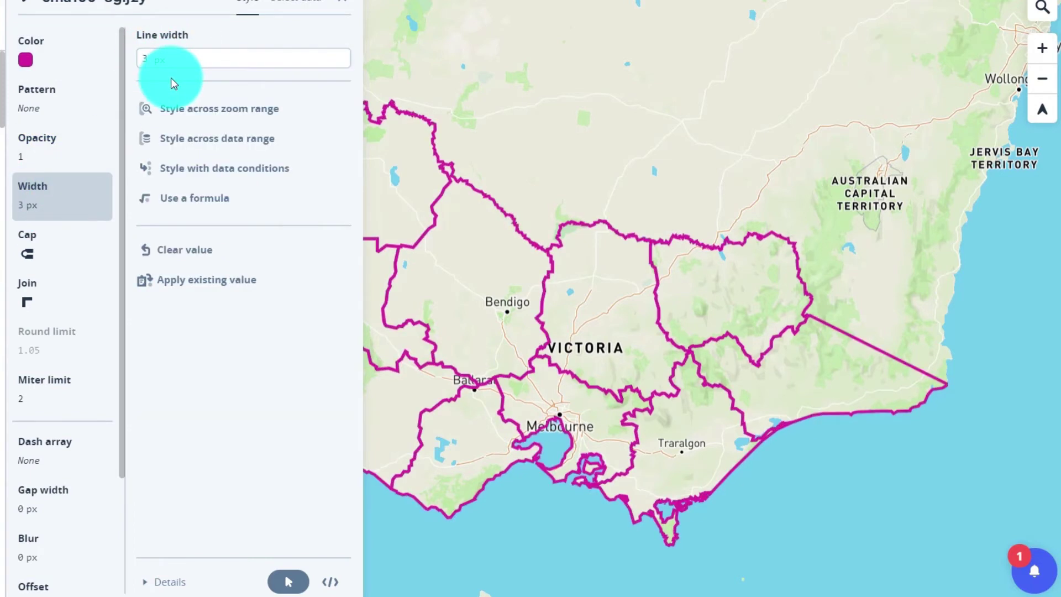
pyautogui.scroll(-2, 557, 362)
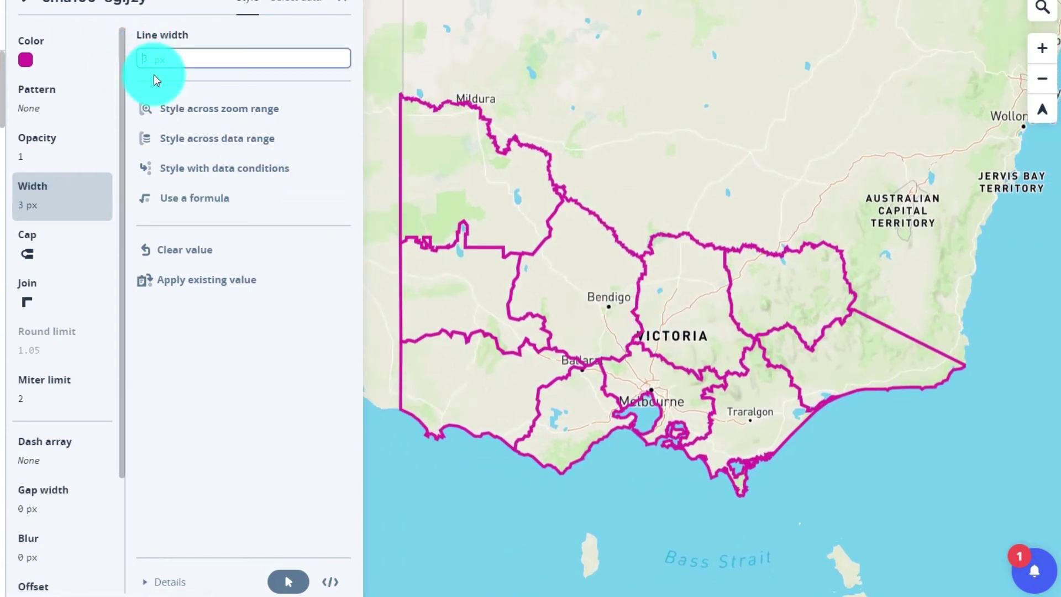
pyautogui.write('2')
pyautogui.press('Return')
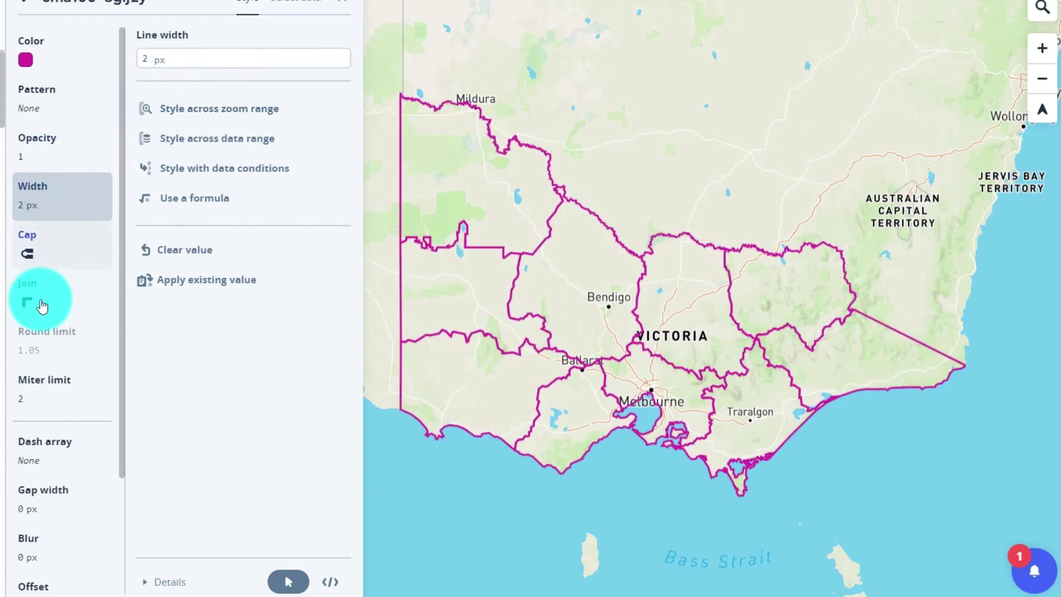
pyautogui.click(26, 60)
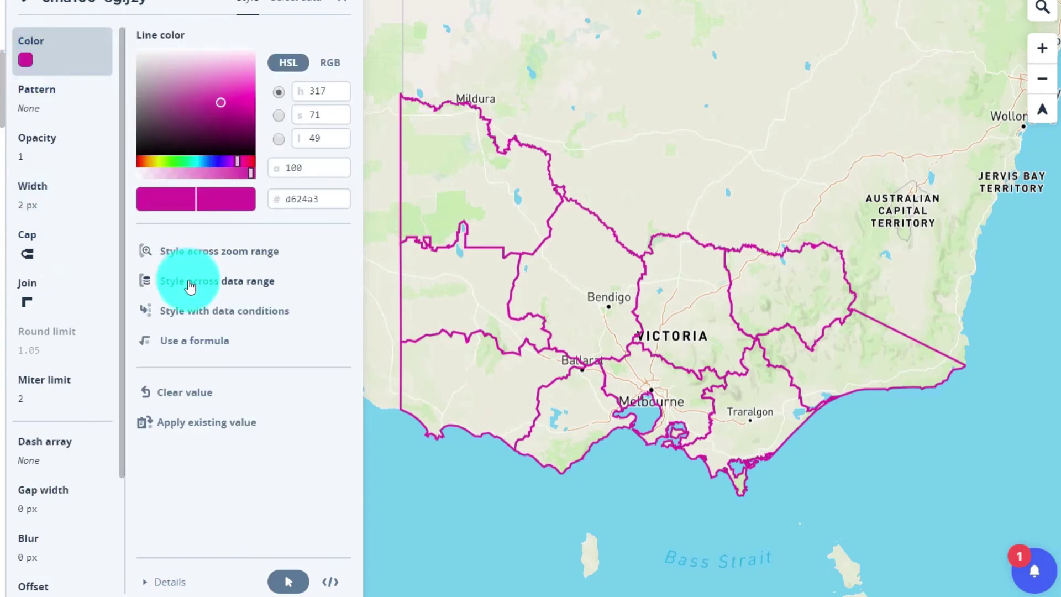
# Switch the catchment line Color to Style across zoom range, keeping magenta at zoom 0
pyautogui.click(210, 321)
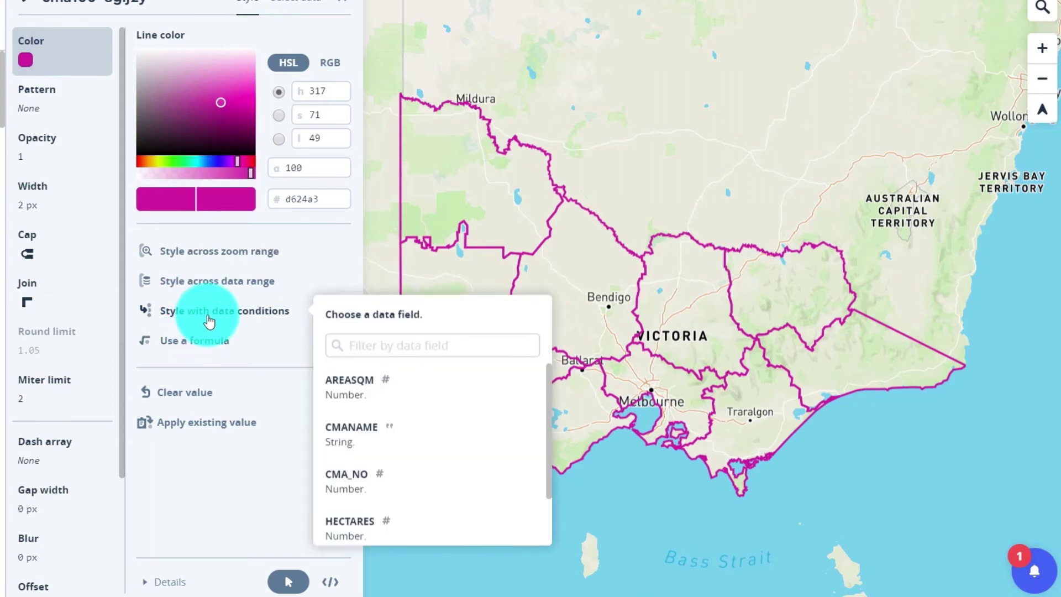
pyautogui.scroll(-1, 457, 426)
pyautogui.scroll(1, 431, 398)
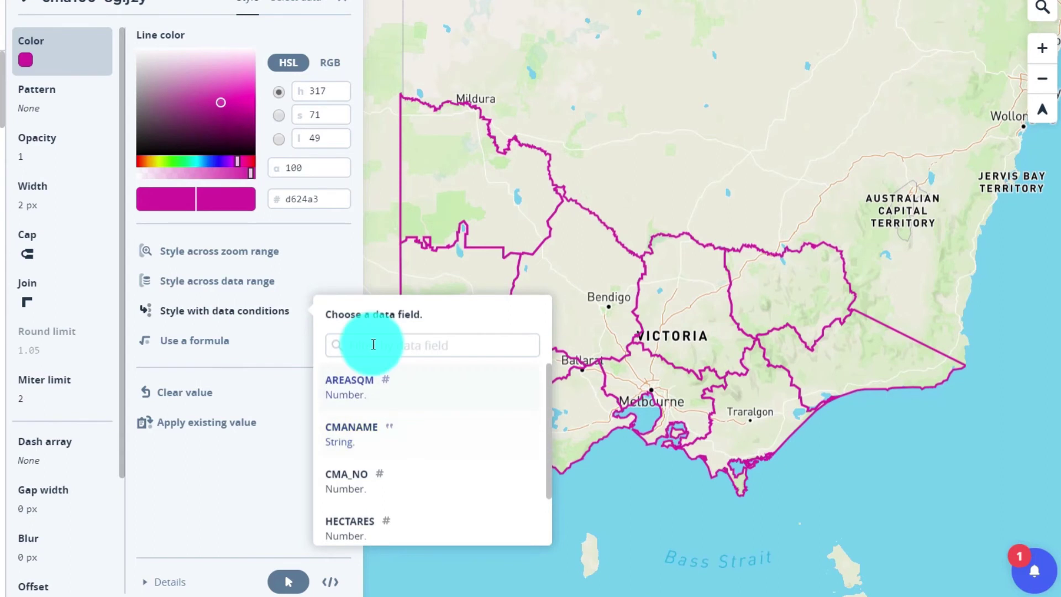
pyautogui.click(257, 255)
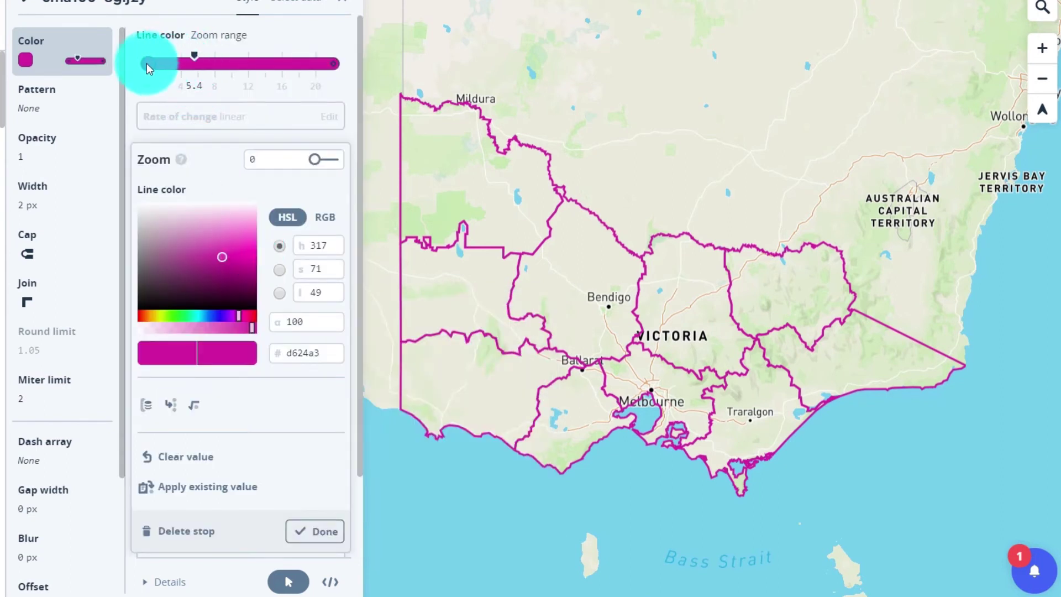
pyautogui.scroll(-3, 782, 290)
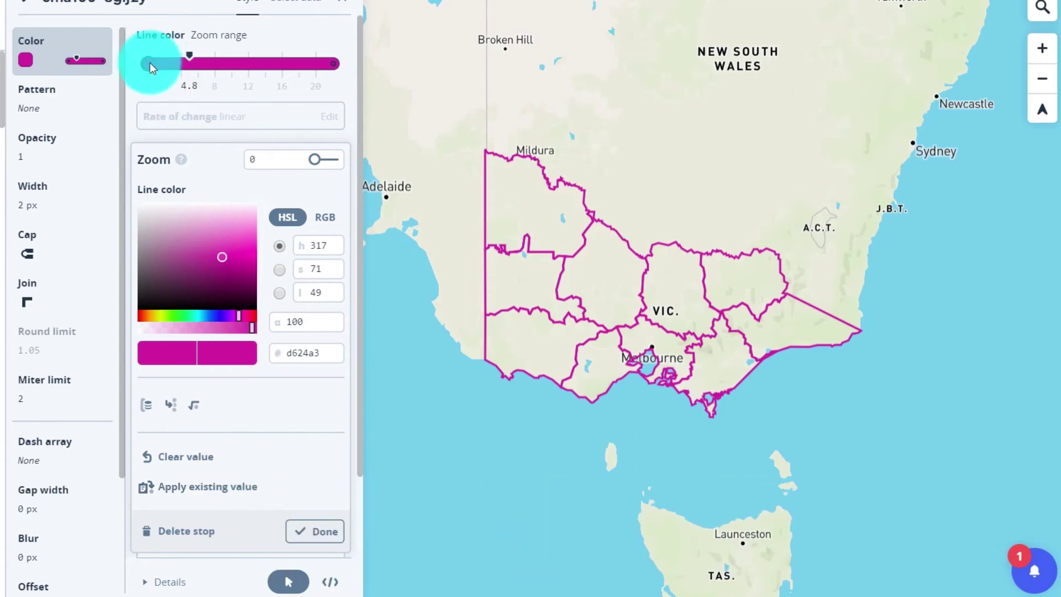
pyautogui.click(169, 67)
pyautogui.click(173, 189)
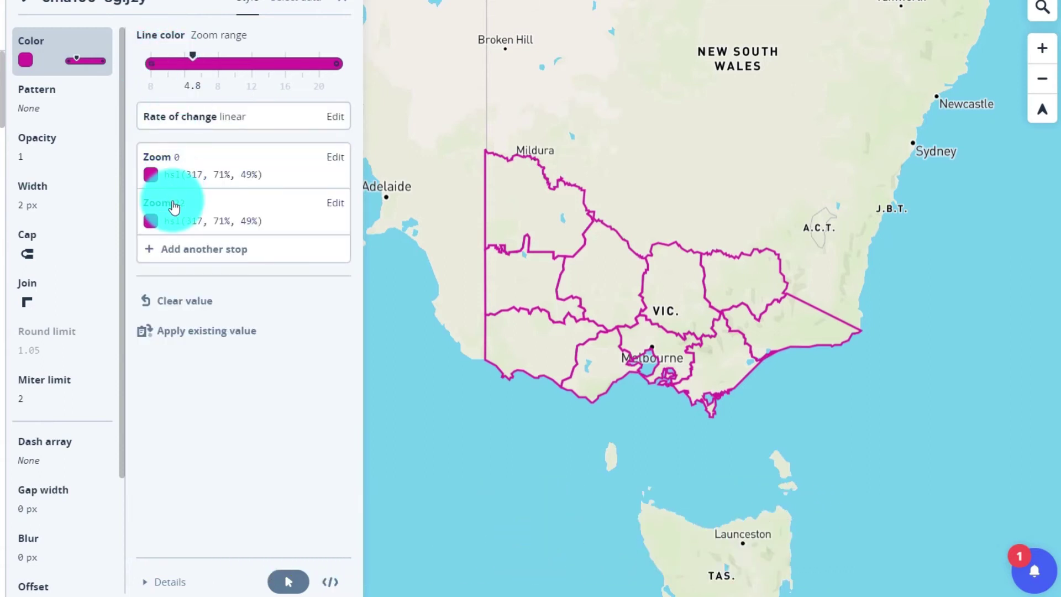
# Change the second colour stop to zoom 10 with hue 242 (blue)
pyautogui.click(173, 209)
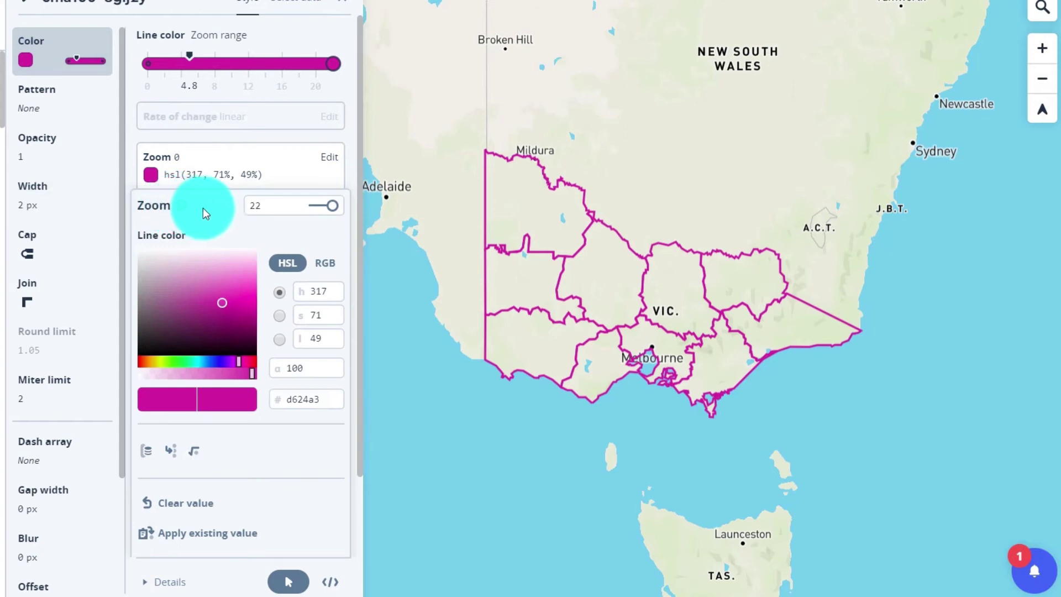
pyautogui.click(253, 209)
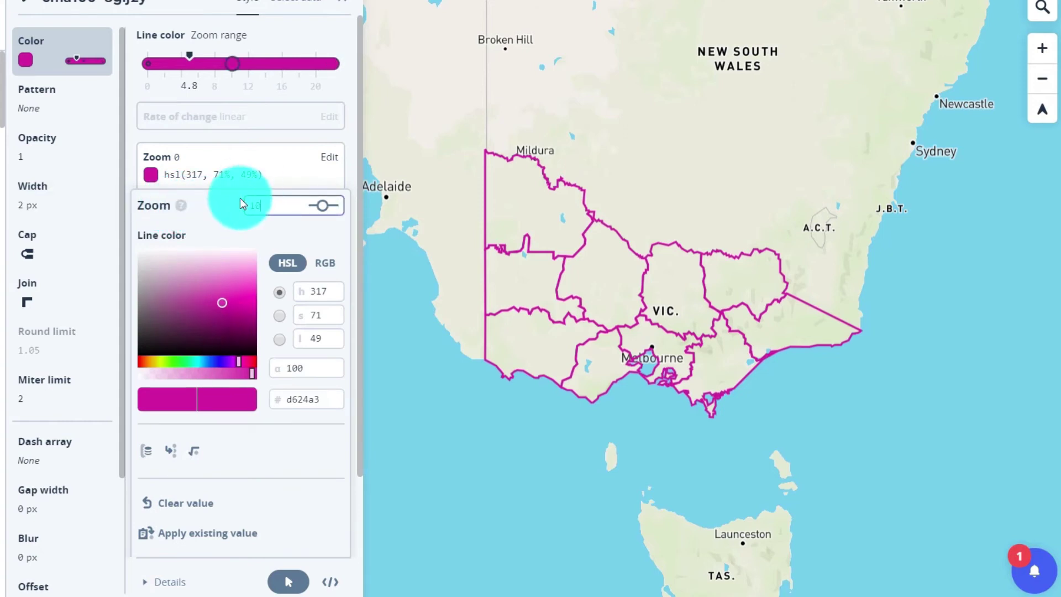
pyautogui.write('10')
pyautogui.click(258, 331)
pyautogui.moveTo(245, 342); pyautogui.dragTo(224, 364)
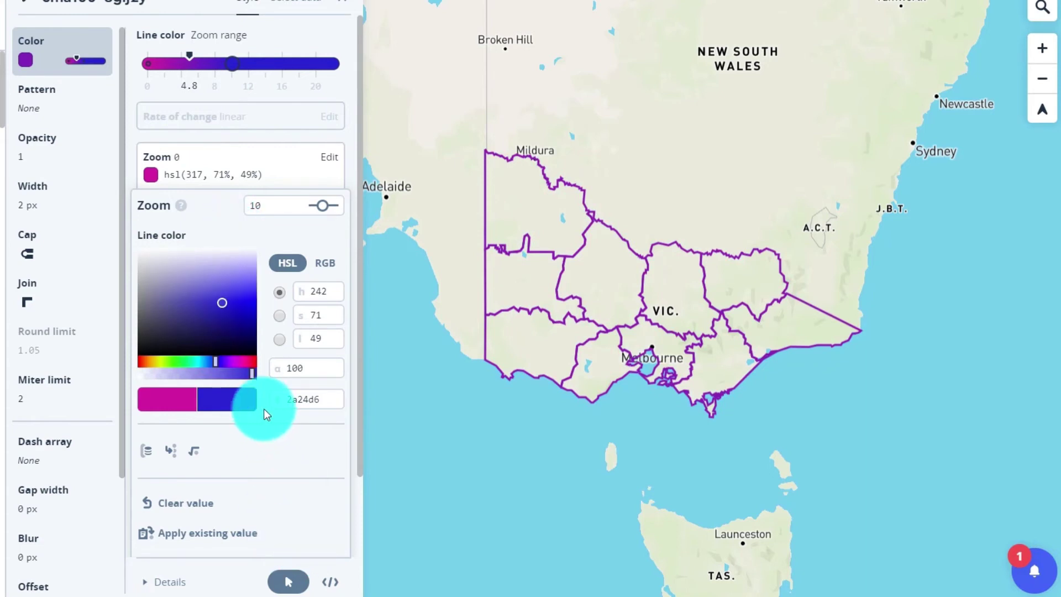
pyautogui.scroll(-2, 273, 337)
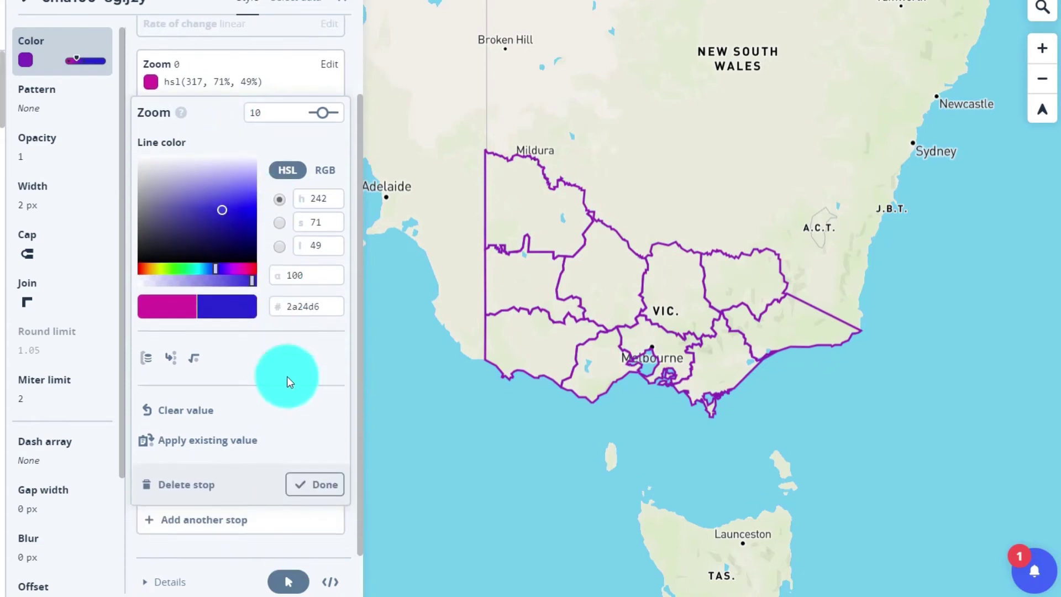
pyautogui.click(317, 486)
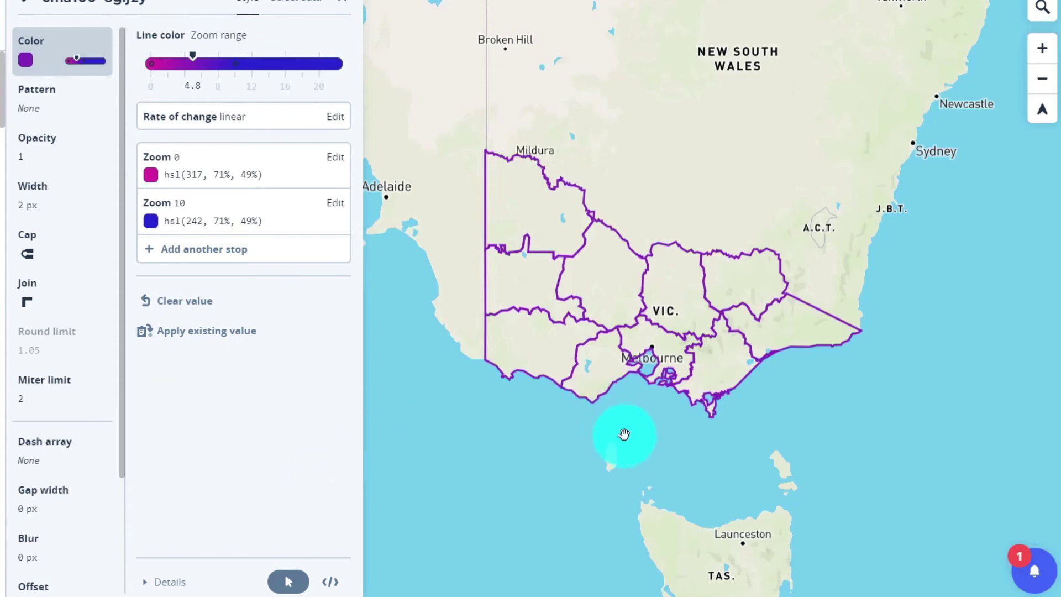
# Zoom and pan the map to preview the lines shifting from magenta to blue
pyautogui.scroll(-5, 624, 435)
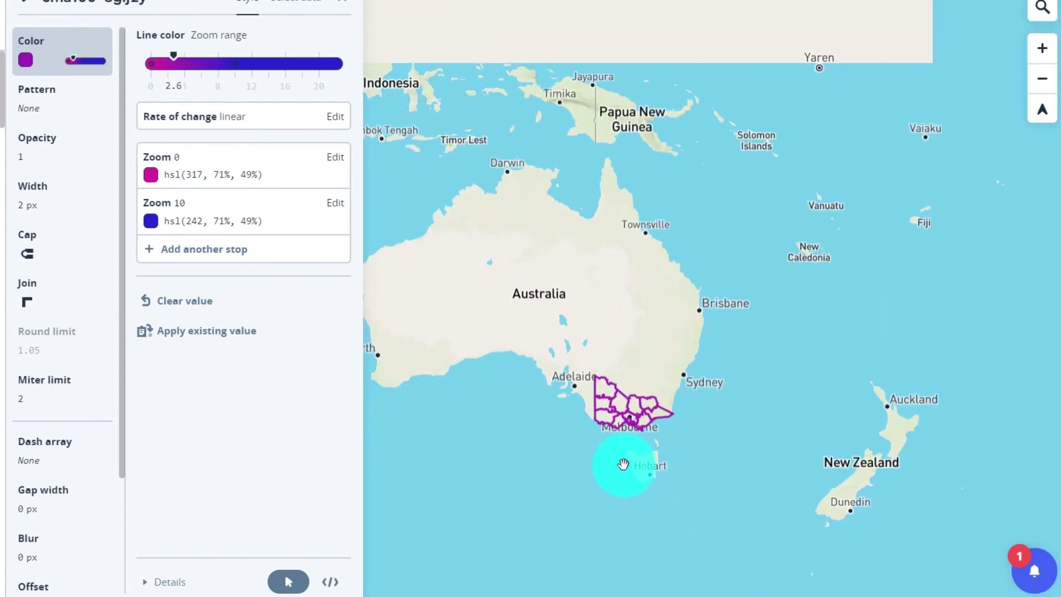
pyautogui.moveTo(623, 464); pyautogui.dragTo(628, 399)
pyautogui.scroll(-1, 639, 376)
pyautogui.scroll(4, 640, 375)
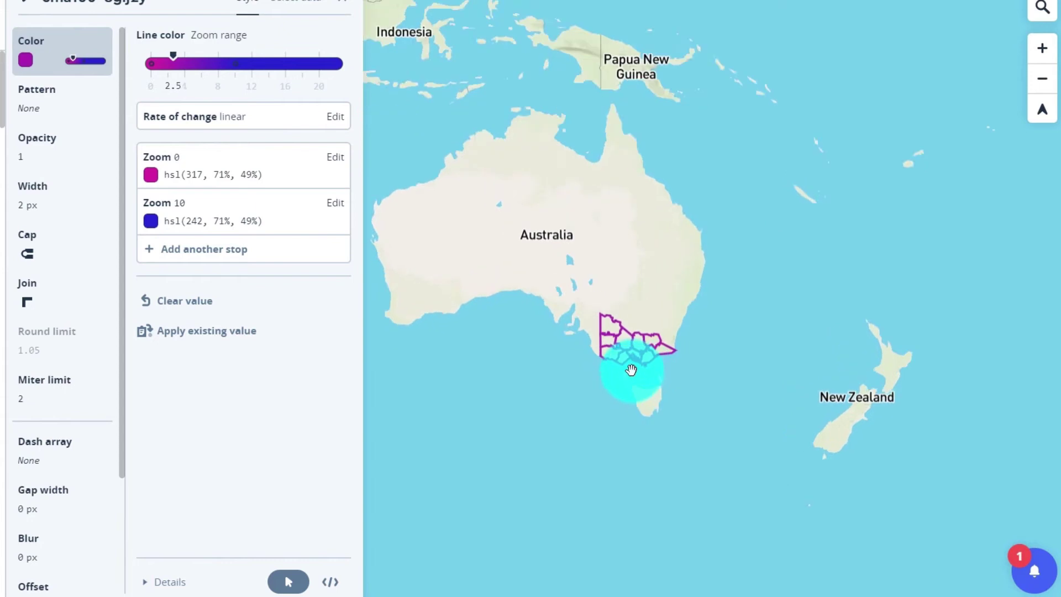
pyautogui.scroll(5, 626, 339)
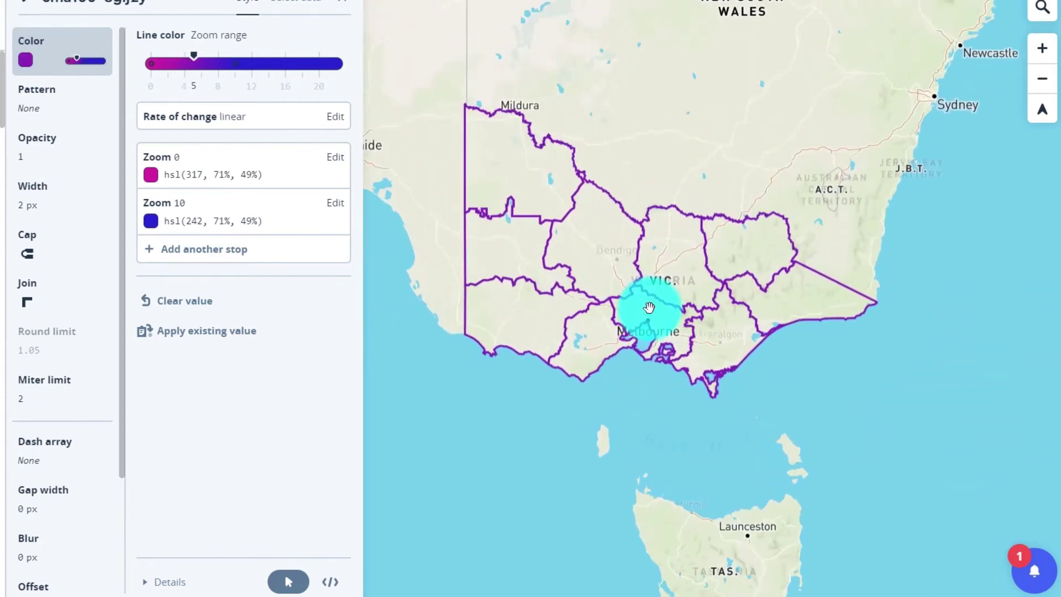
pyautogui.scroll(4, 646, 285)
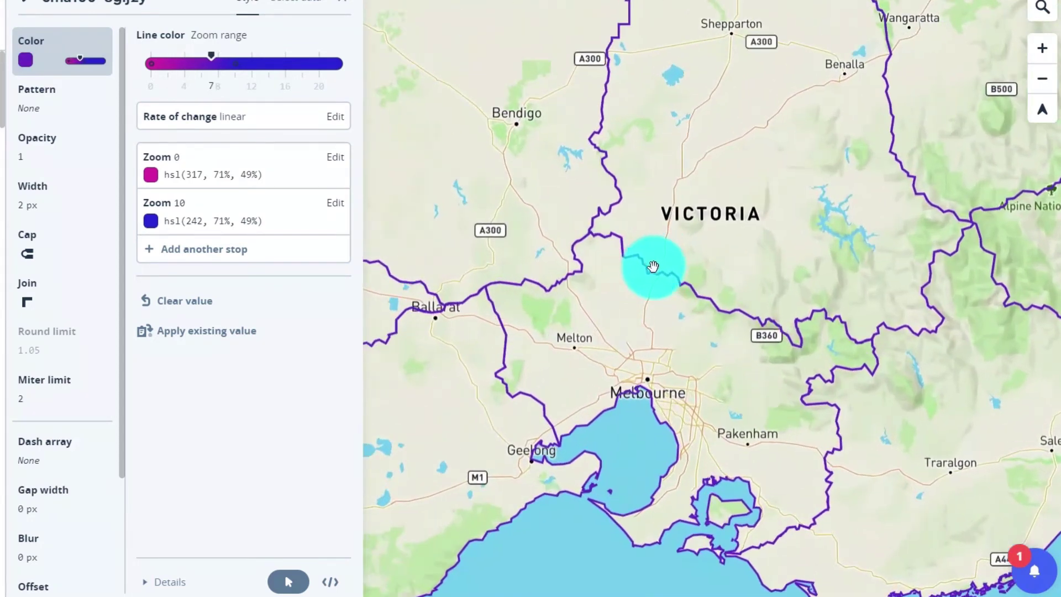
pyautogui.scroll(3, 642, 282)
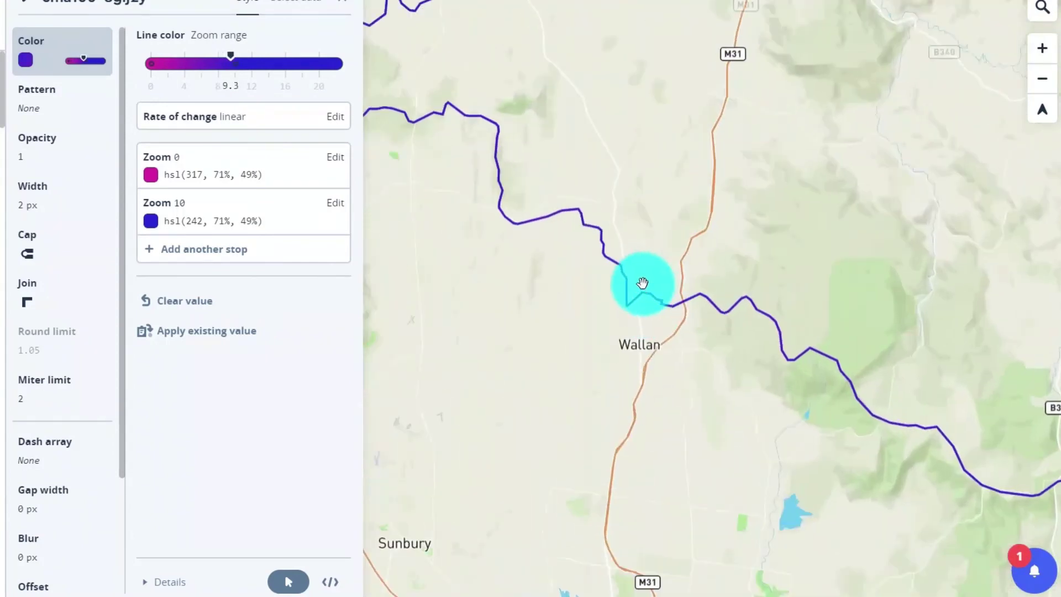
pyautogui.scroll(-5, 641, 283)
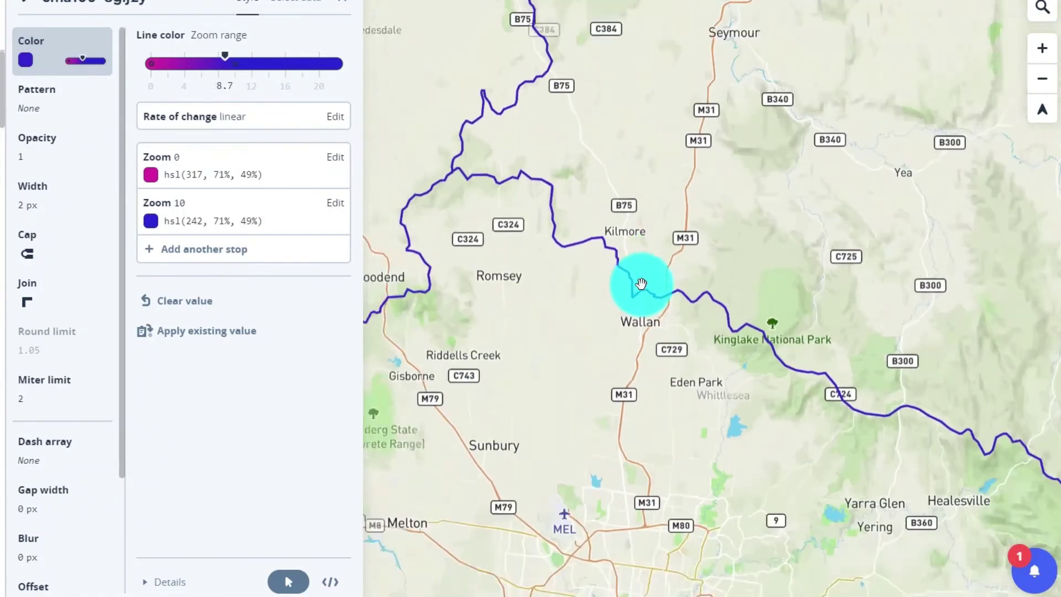
pyautogui.scroll(-7, 635, 305)
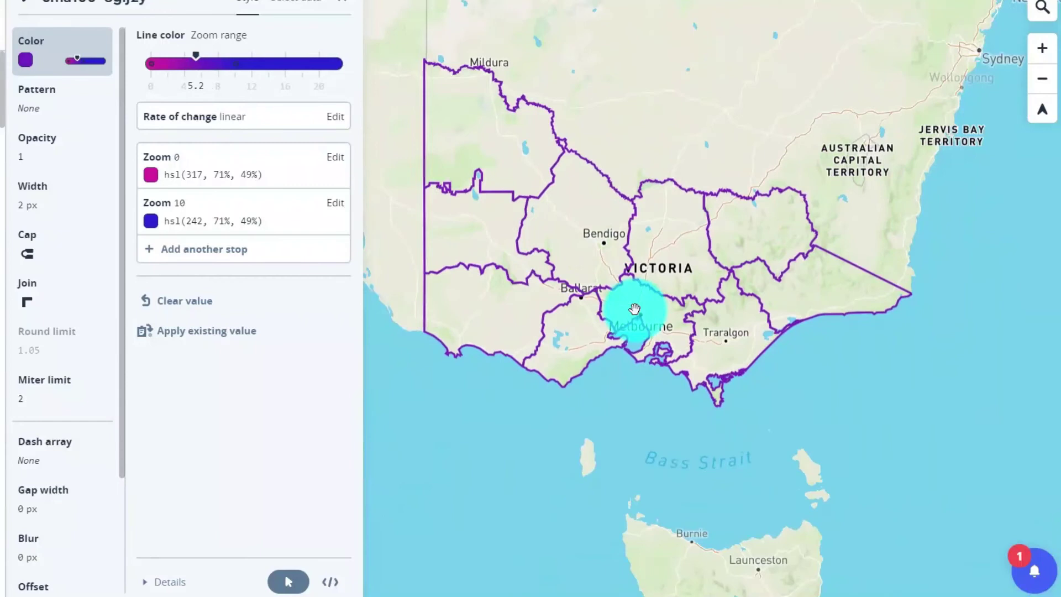
pyautogui.scroll(-1, 635, 308)
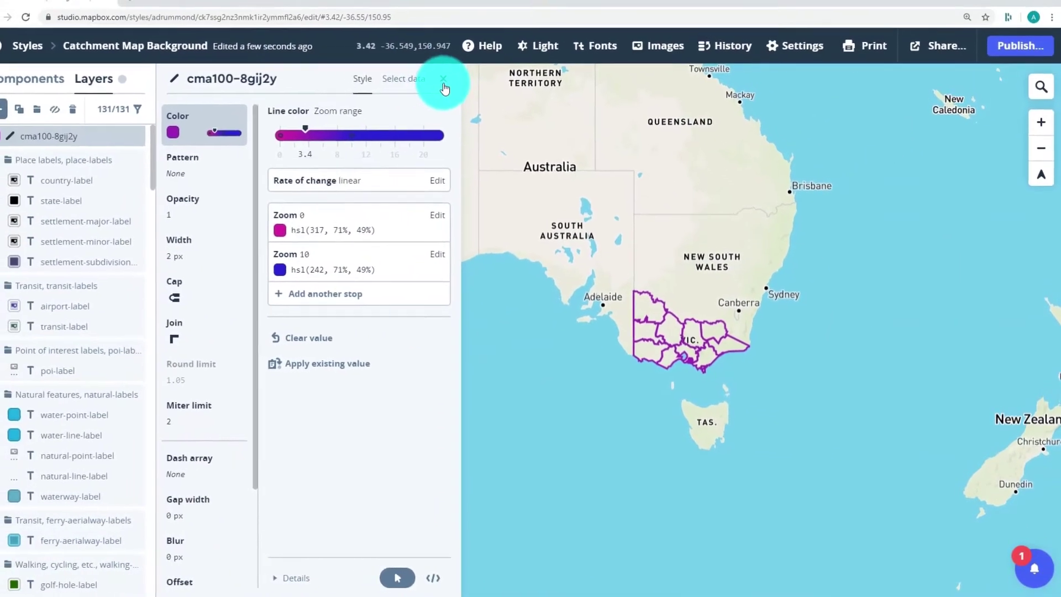
# Return to the Styles list and copy the Catchment Map Background style URL
pyautogui.click(443, 80)
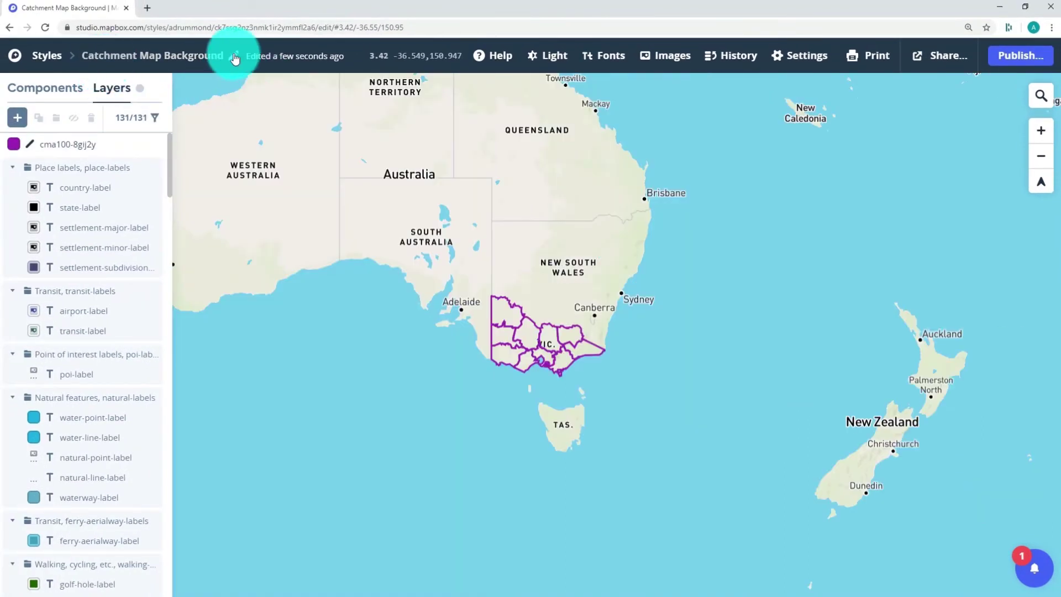
pyautogui.click(54, 62)
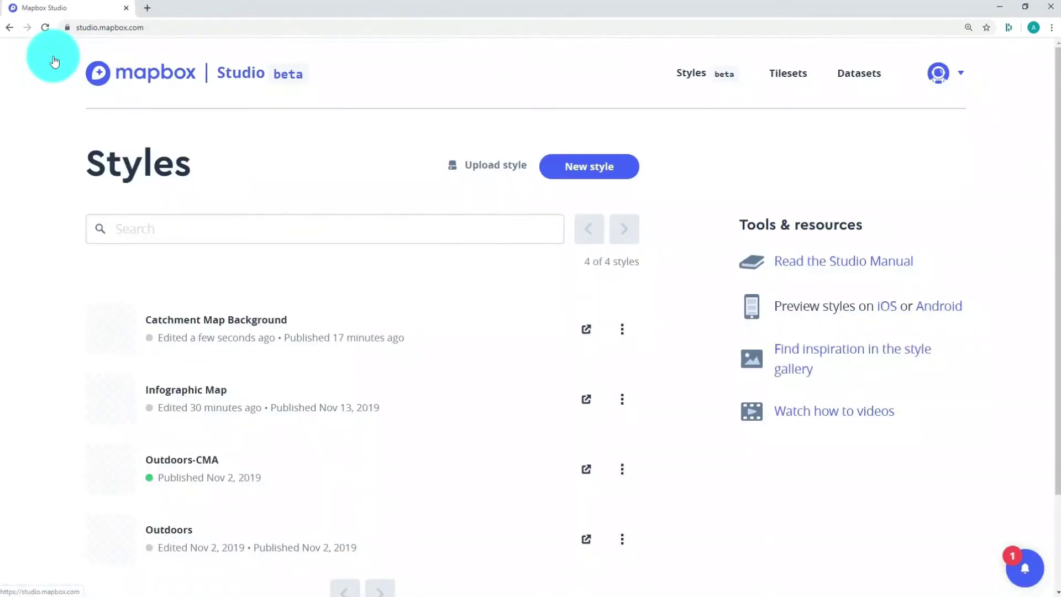
pyautogui.hotkey('ctrl', '-')
pyautogui.hotkey('ctrl', '-')
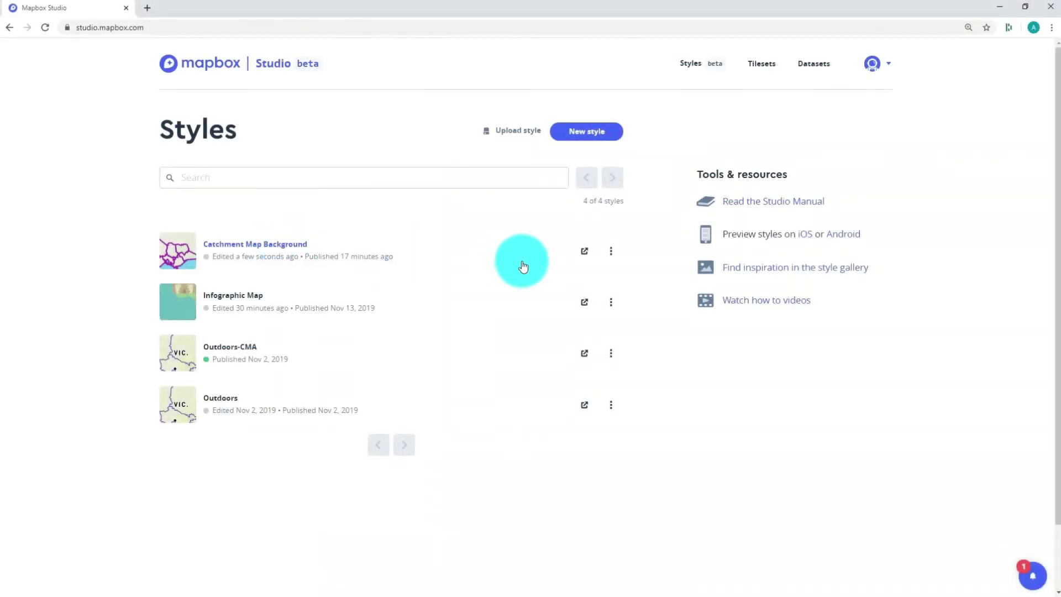
pyautogui.click(611, 259)
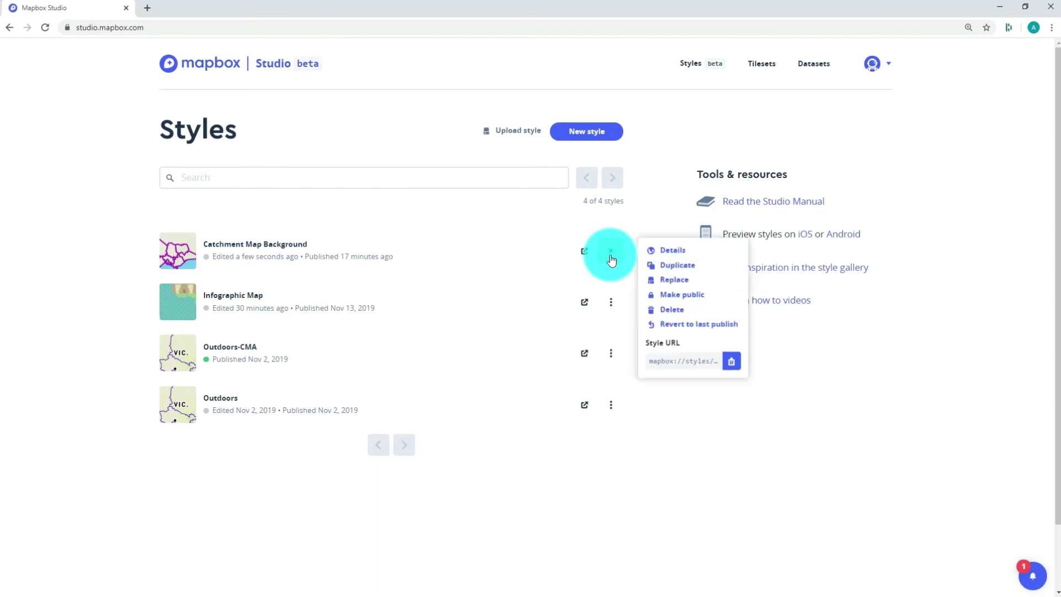
pyautogui.click(705, 366)
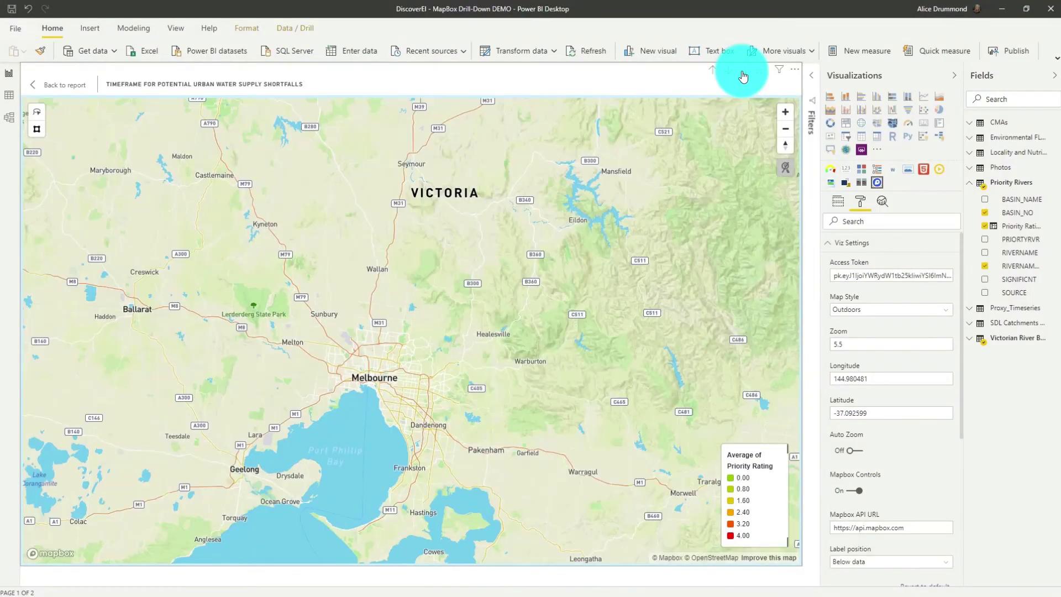
# Set the Mapbox visual's Map Style to Custom... in Viz Settings
pyautogui.scroll(3, 434, 360)
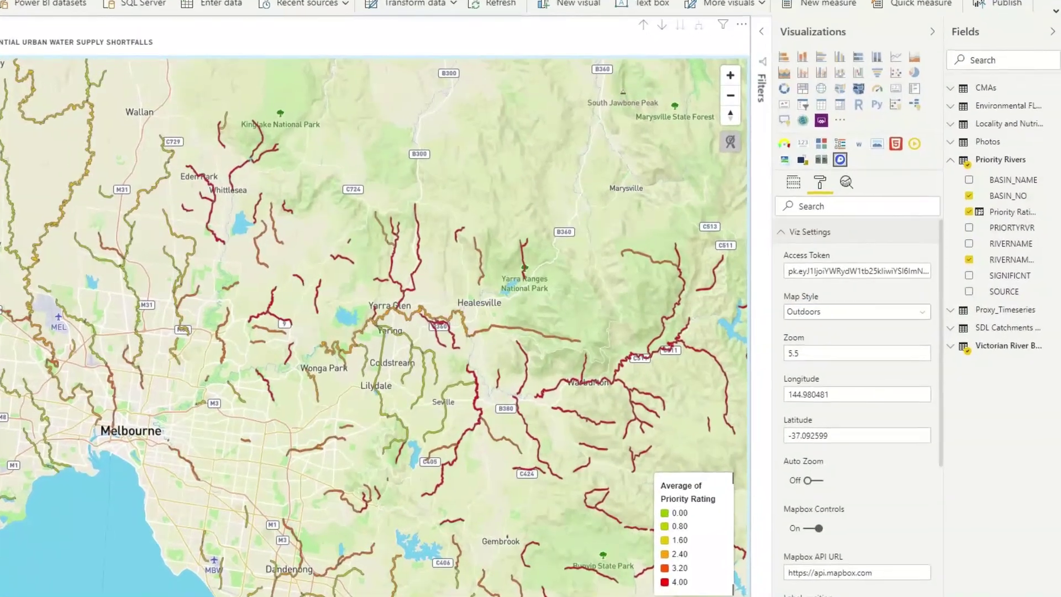
pyautogui.click(826, 313)
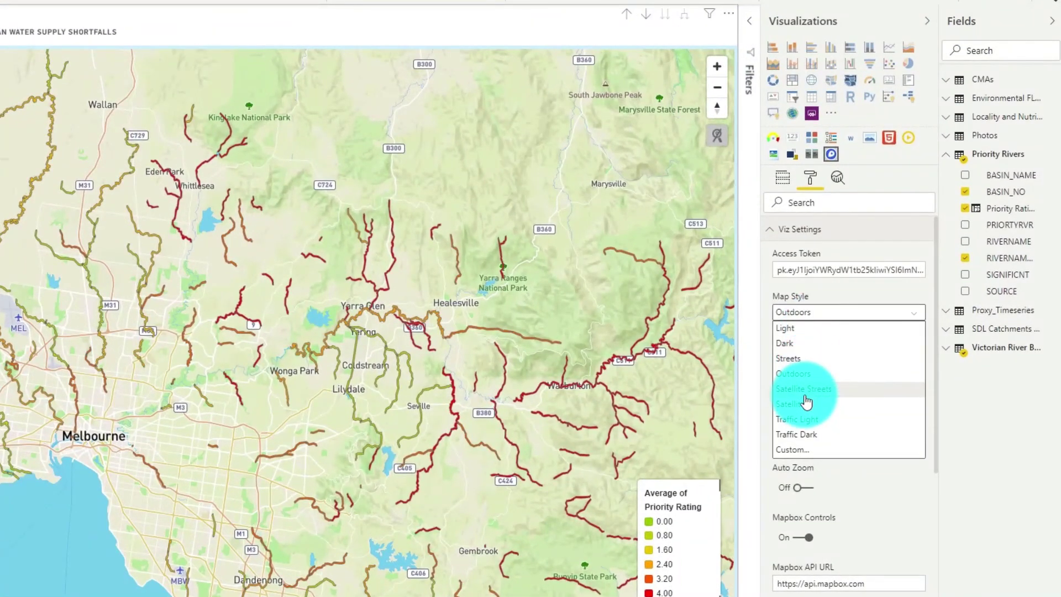
pyautogui.click(798, 449)
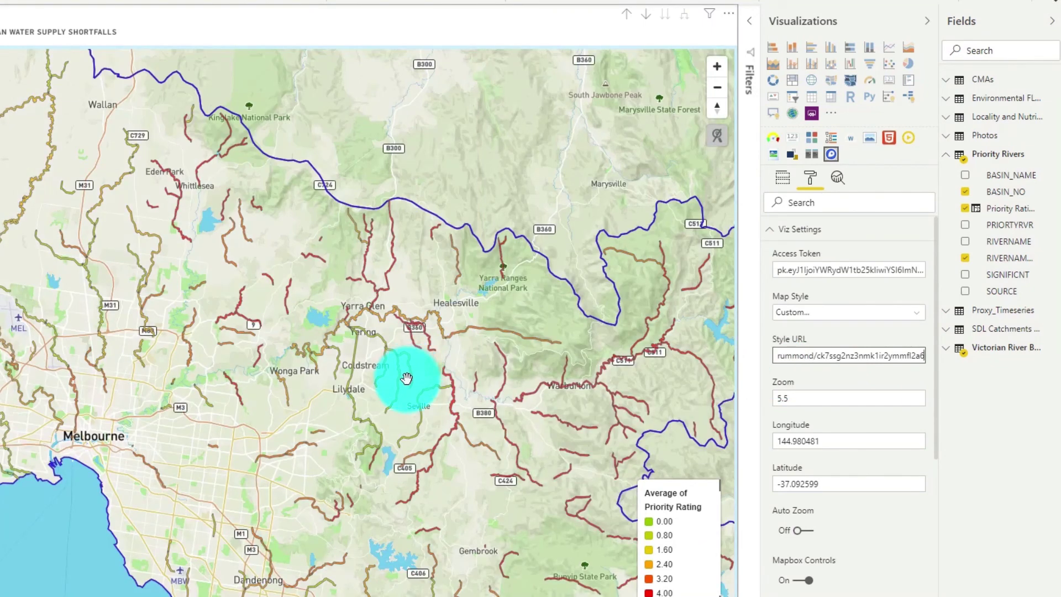
# Zoom and pan the map to check the catchment boundaries behind the rivers
pyautogui.scroll(-5, 407, 379)
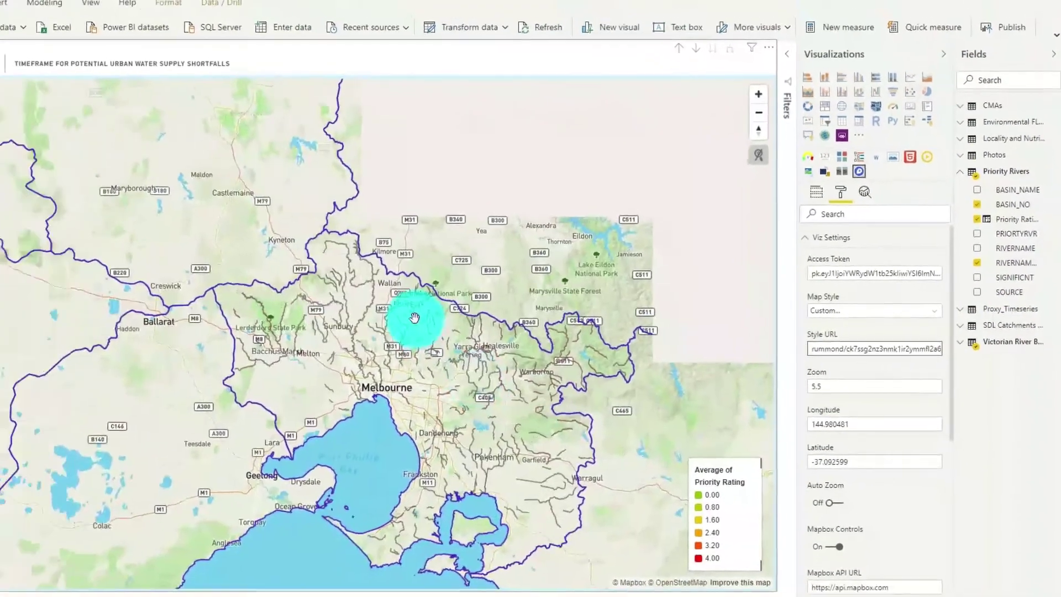
pyautogui.scroll(-3, 415, 317)
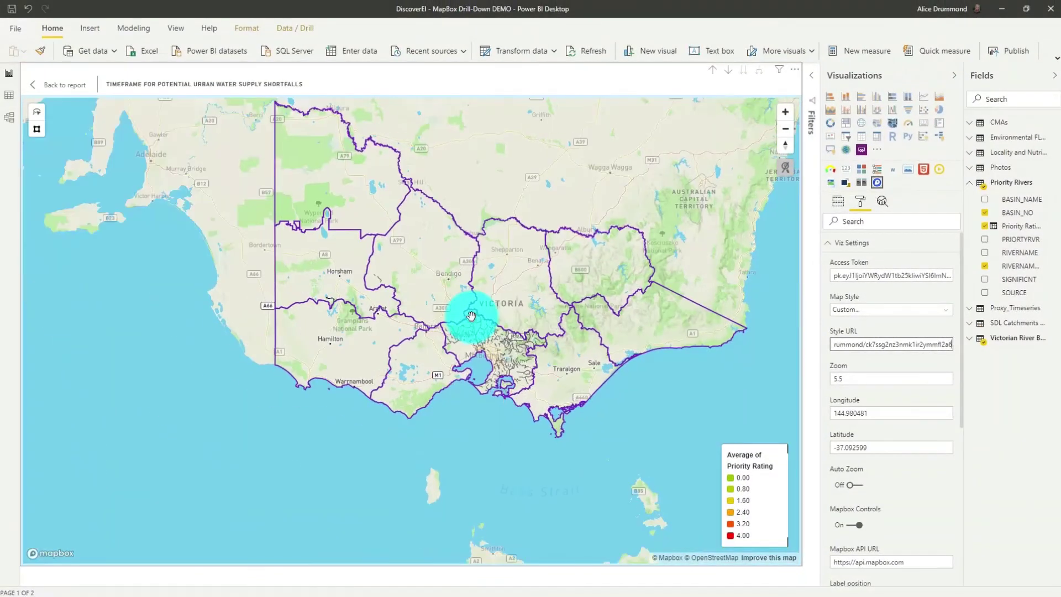
pyautogui.scroll(-5, 472, 316)
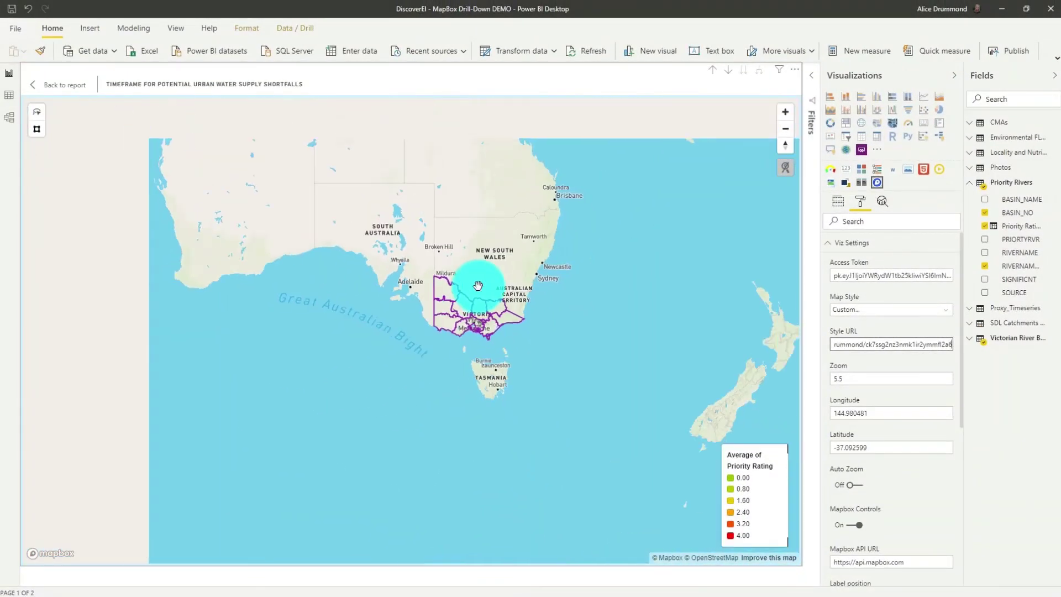
pyautogui.scroll(-5, 480, 287)
pyautogui.moveTo(481, 261); pyautogui.dragTo(471, 338)
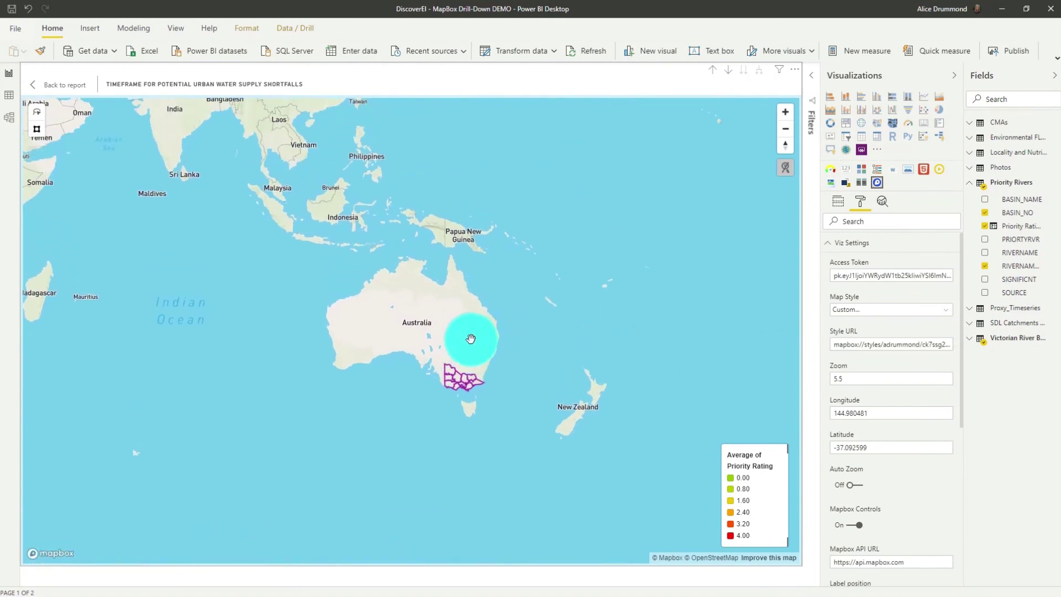
pyautogui.scroll(4, 461, 375)
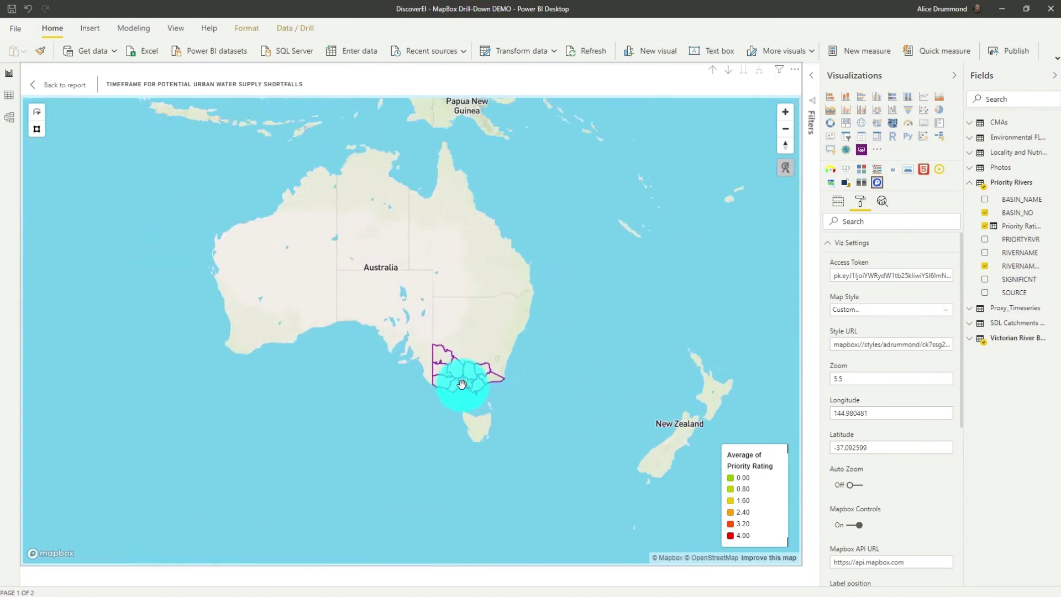
pyautogui.scroll(5, 463, 382)
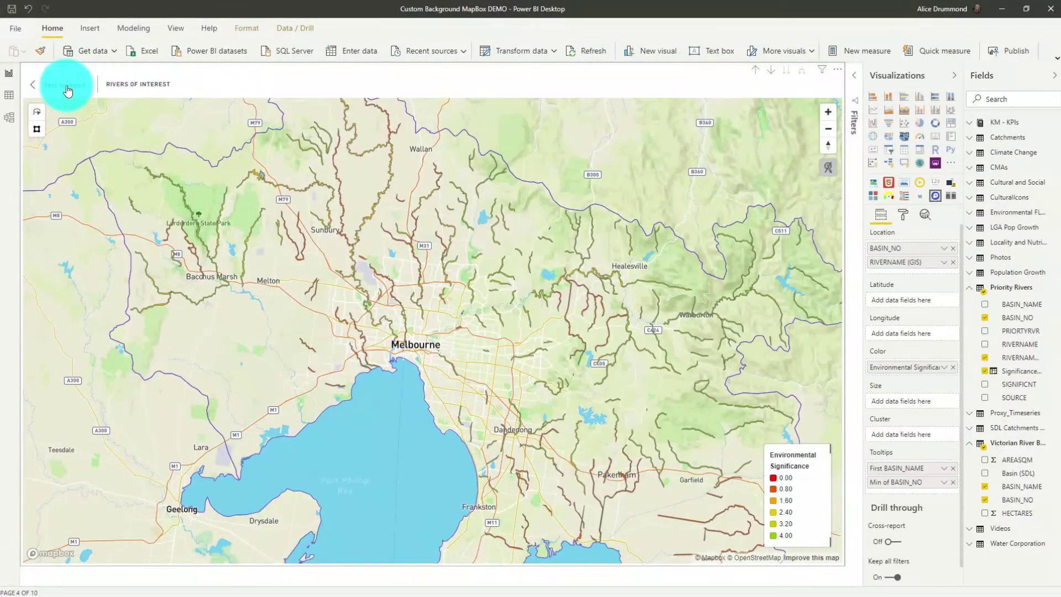
# Outline an area of the 3D map with the polygon tool to select its buildings
pyautogui.click(66, 88)
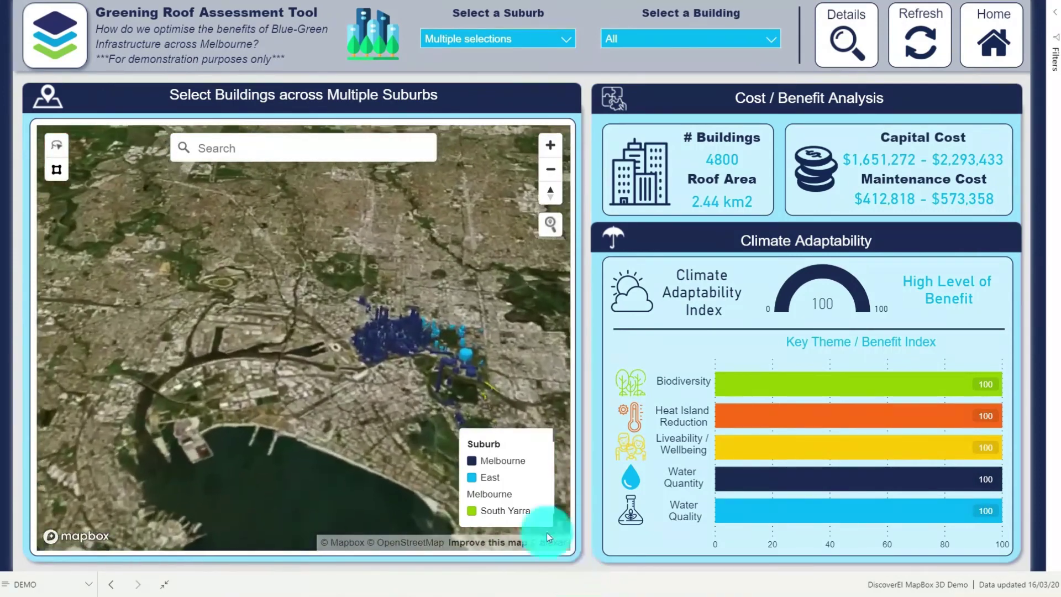
pyautogui.click(311, 252)
pyautogui.click(290, 271)
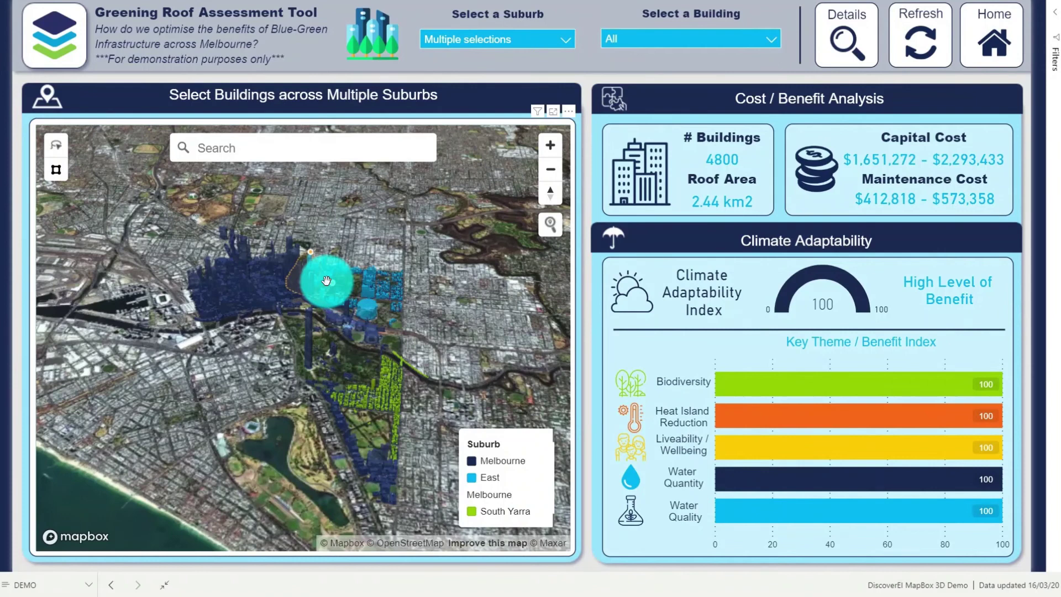
pyautogui.doubleClick(335, 279)
# Rotate the 3D city view around the selected towers
pyautogui.scroll(5, 326, 276)
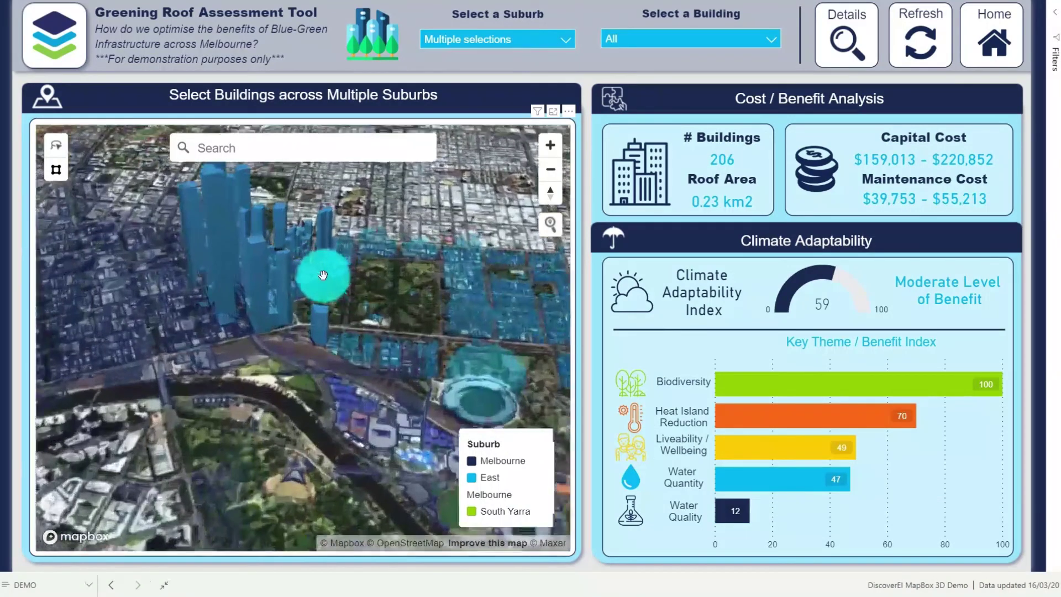
pyautogui.moveTo(415, 276)
pyautogui.mouseDown()
pyautogui.moveTo(340, 292)
pyautogui.moveTo(296, 280)
pyautogui.mouseUp()
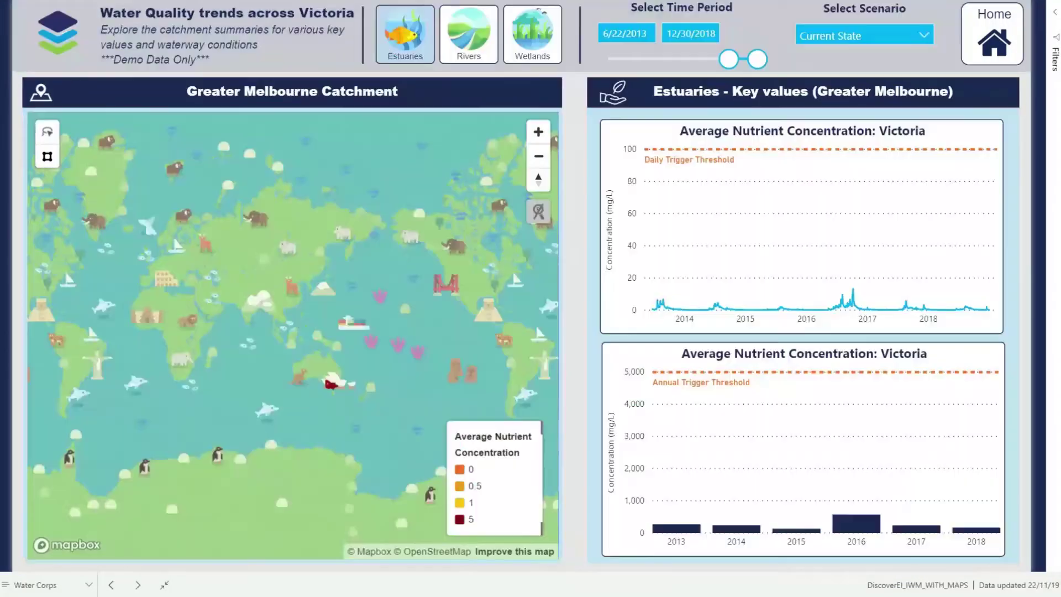
pyautogui.scroll(5, 332, 411)
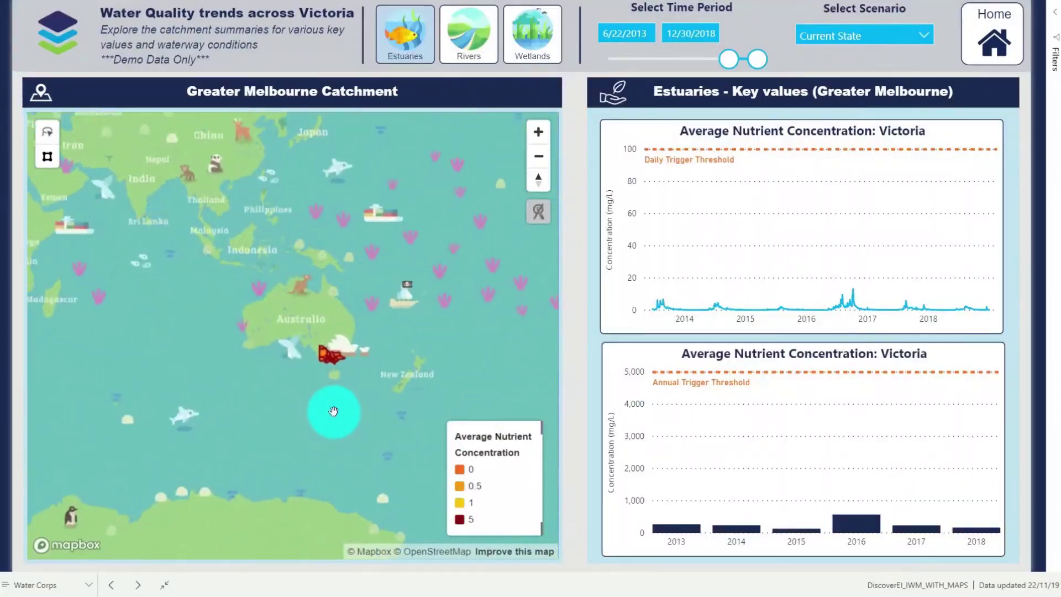
# Filter to the Eastern District and lasso its northern areas, narrowing surveys to 88
pyautogui.scroll(3, 333, 412)
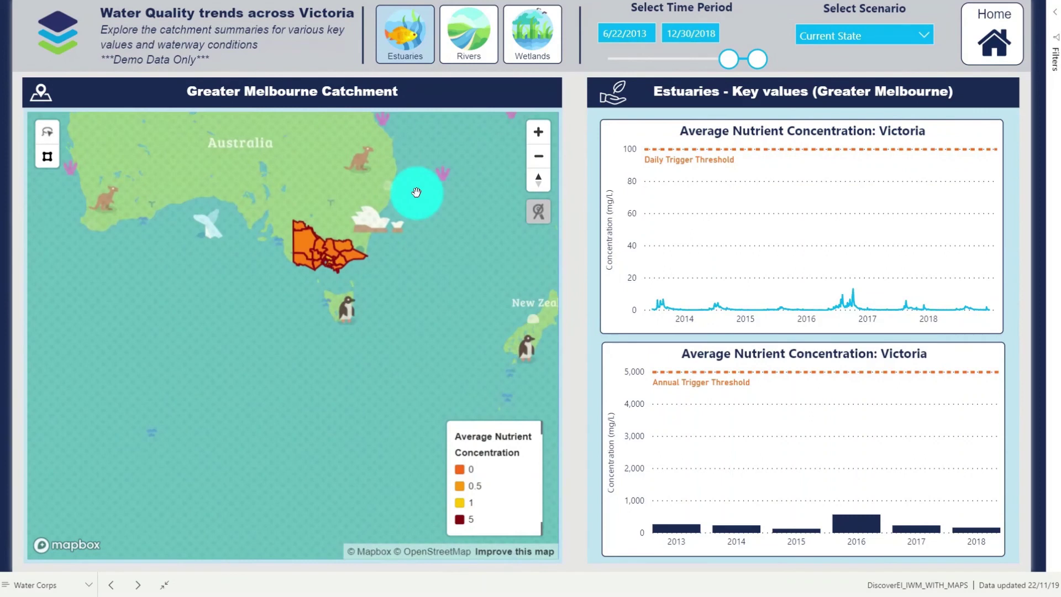
pyautogui.moveTo(417, 192); pyautogui.dragTo(405, 234)
pyautogui.scroll(3, 239, 355)
pyautogui.moveTo(358, 350); pyautogui.dragTo(239, 343)
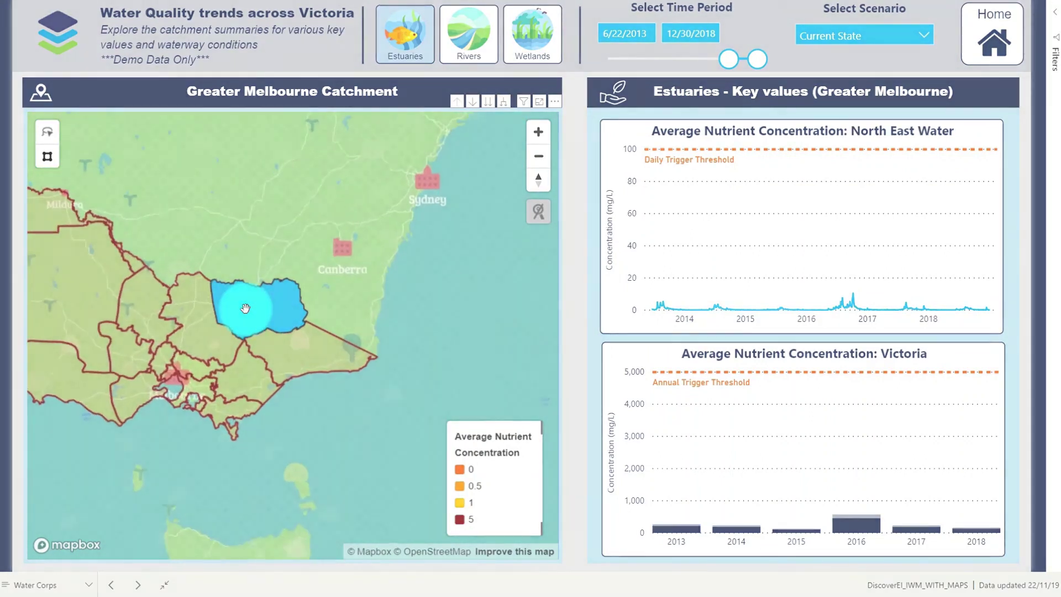
pyautogui.scroll(5, 245, 308)
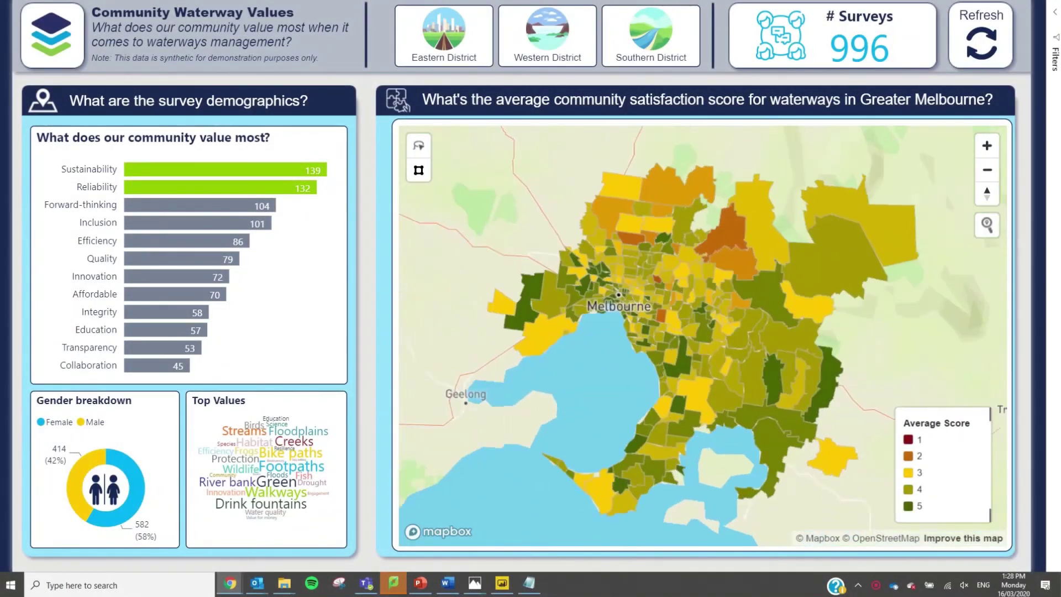
pyautogui.click(446, 33)
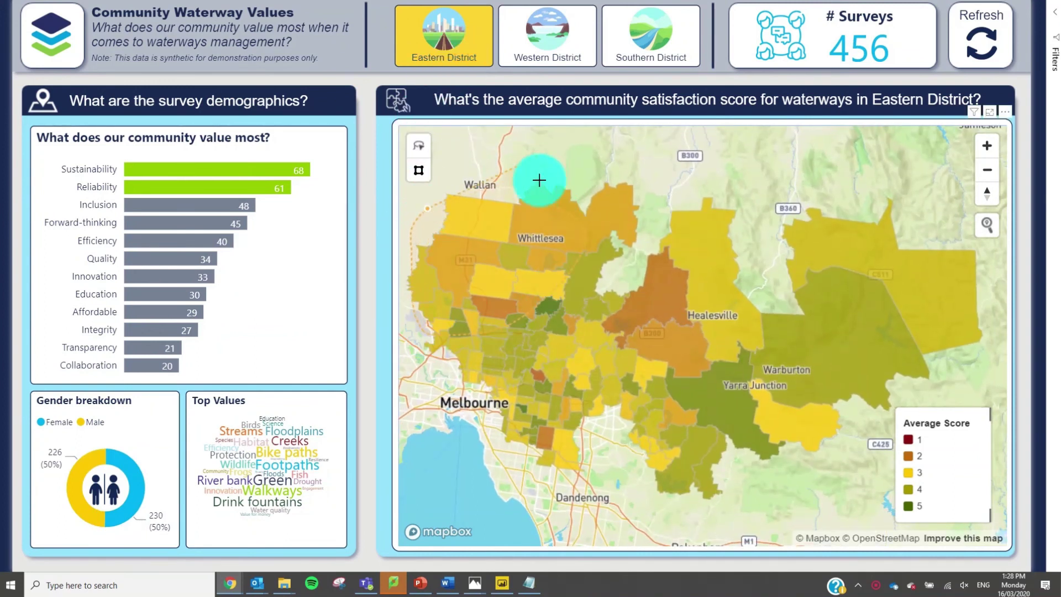
pyautogui.moveTo(539, 179); pyautogui.dragTo(474, 356)
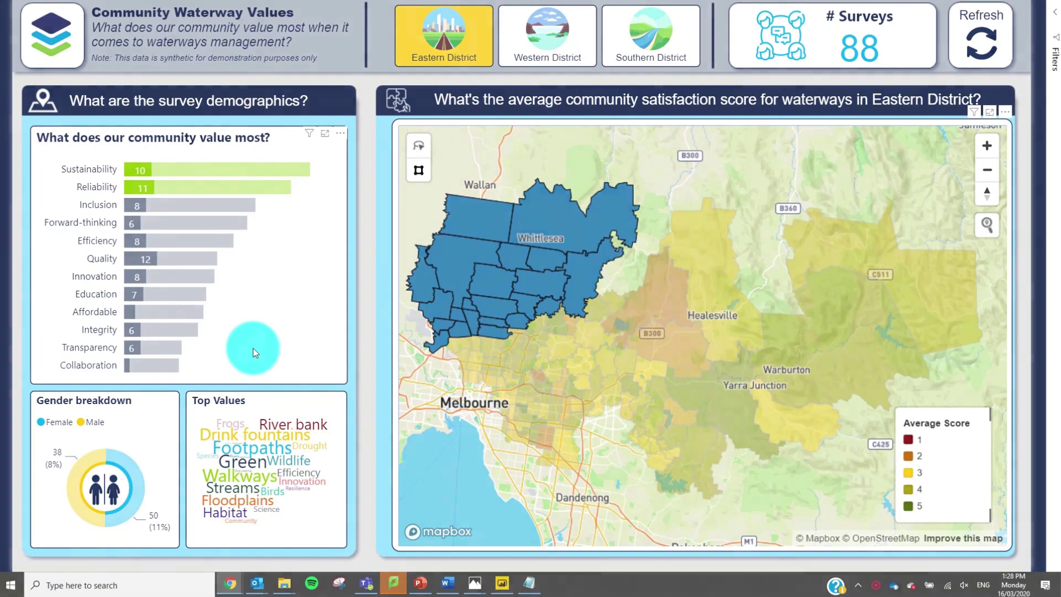